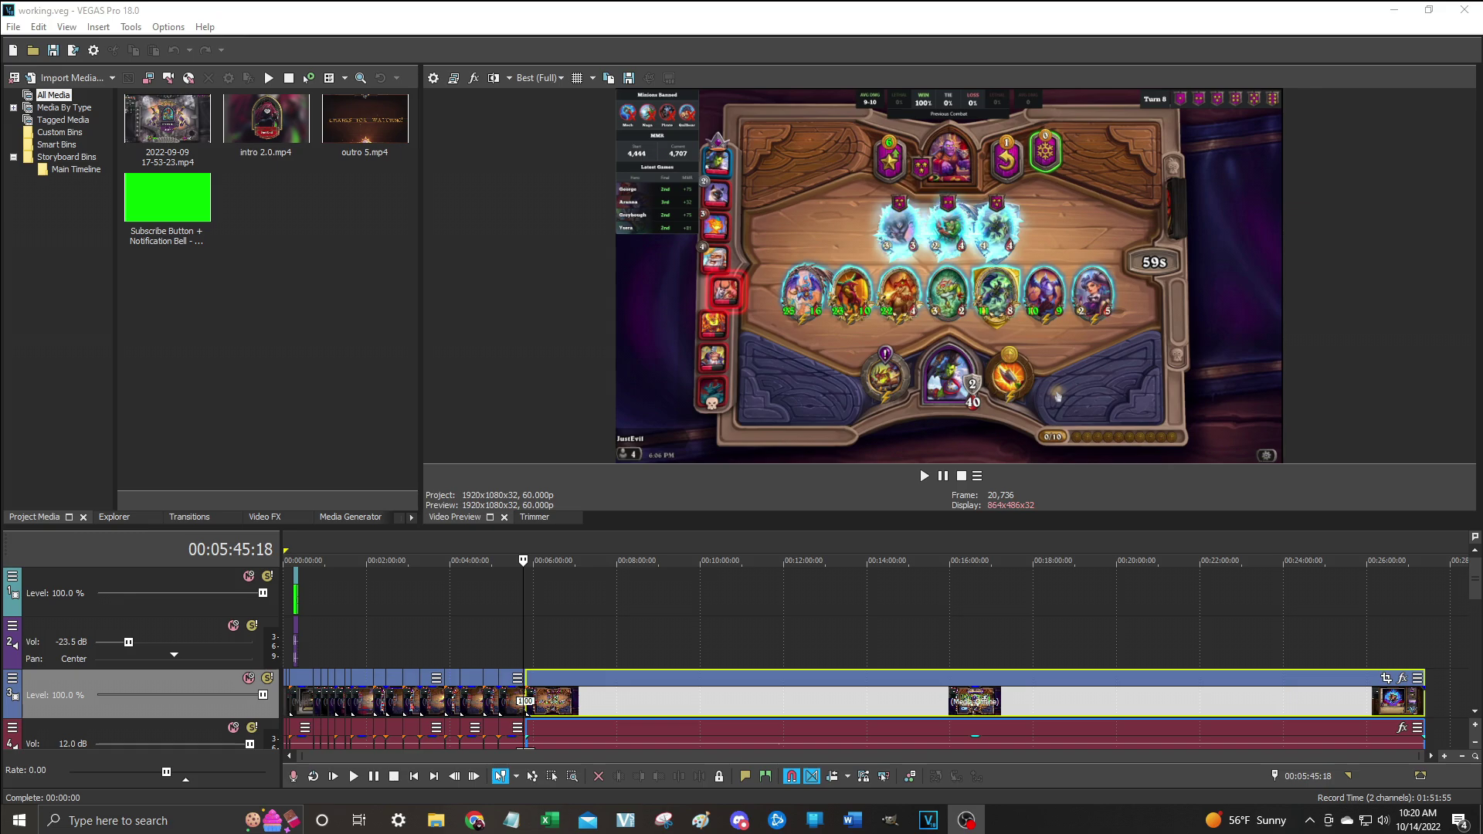
Browse the Video FX plug-in list, then return to the Project Media clips.
click(264, 517)
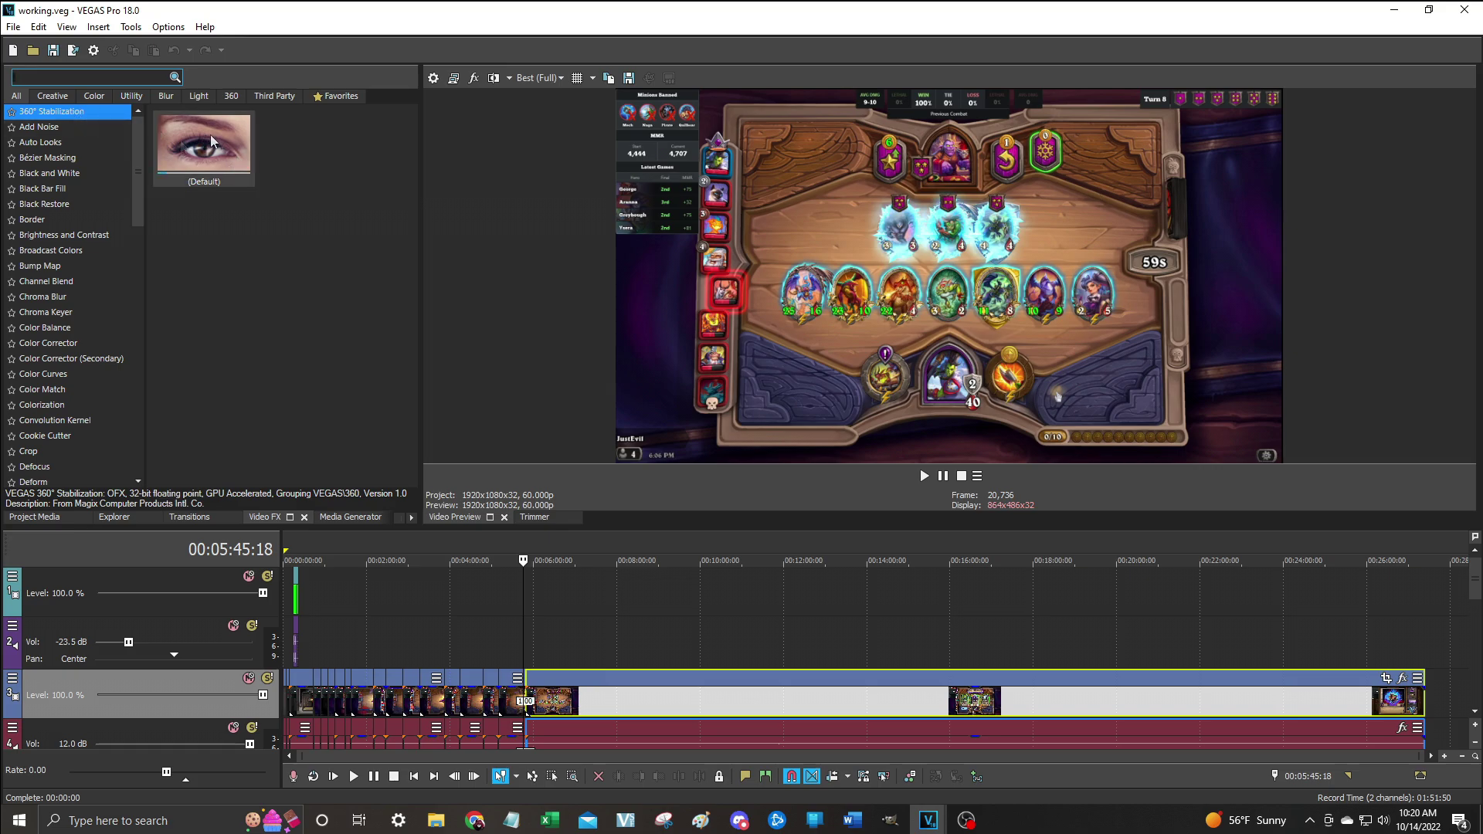
scroll(81, 271, down, 5)
scroll(79, 271, down, 5)
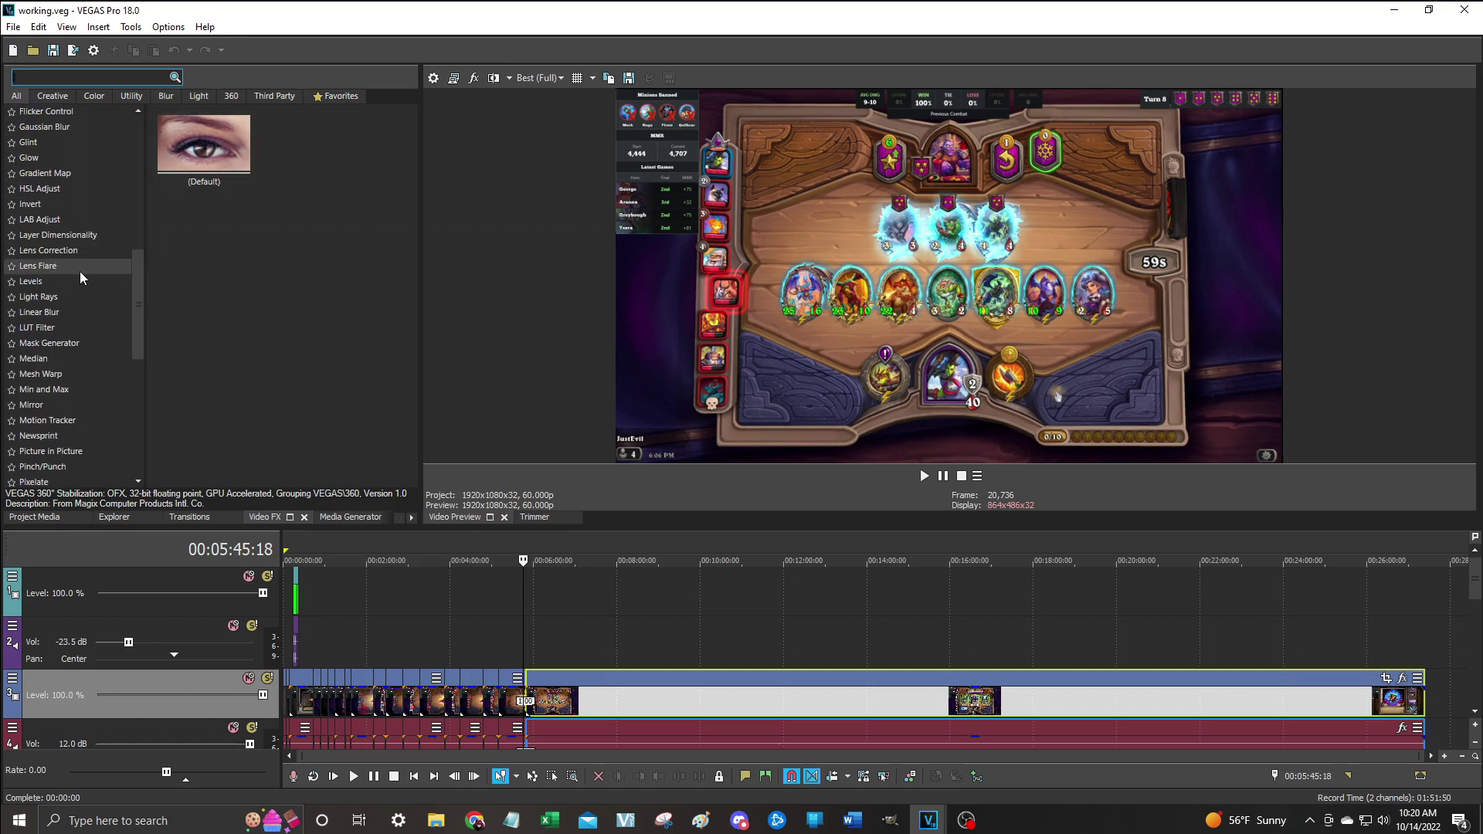
scroll(80, 271, down, 5)
scroll(80, 290, down, 1)
scroll(81, 307, up, 5)
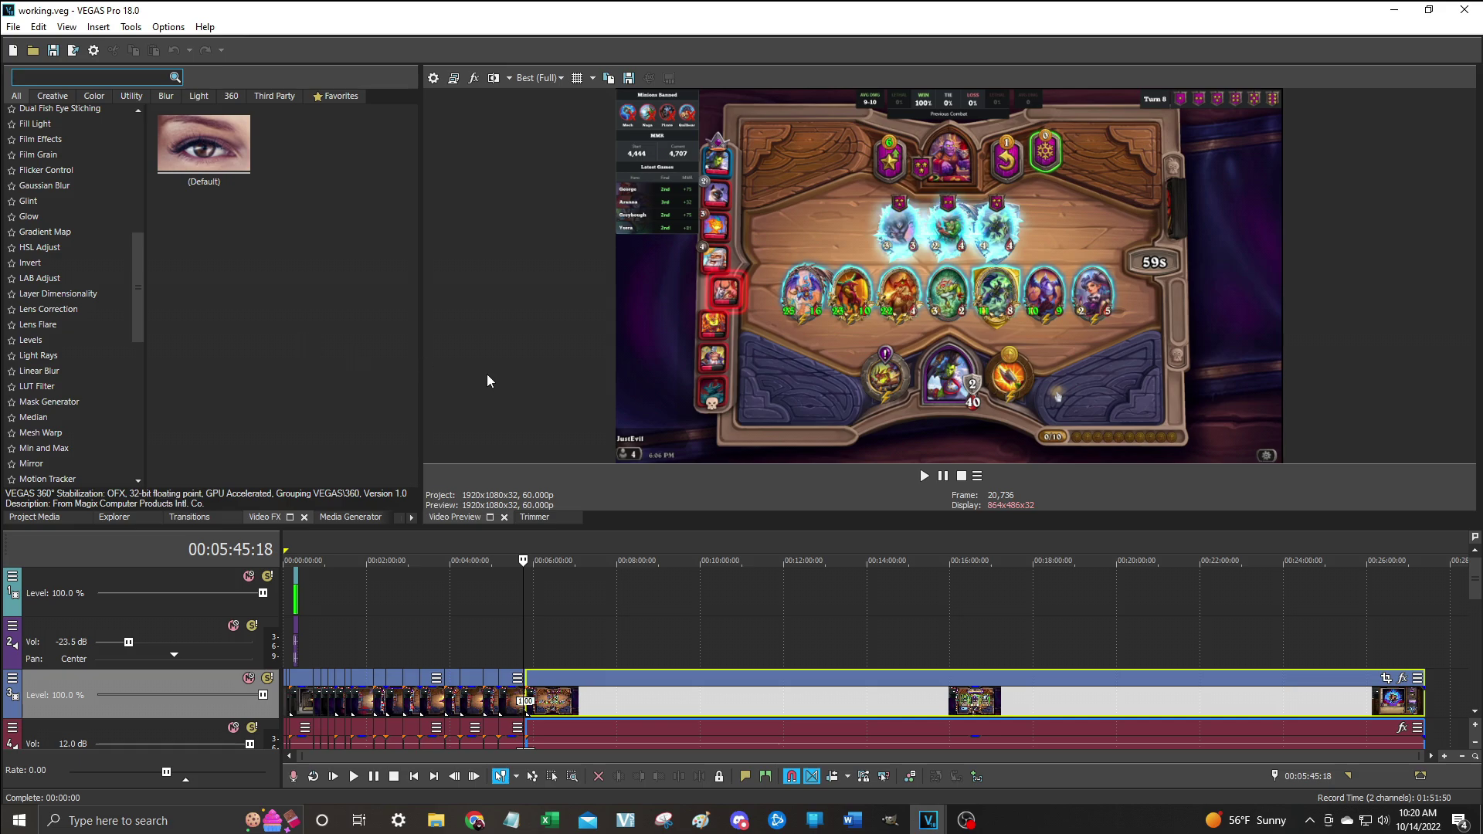
click(41, 518)
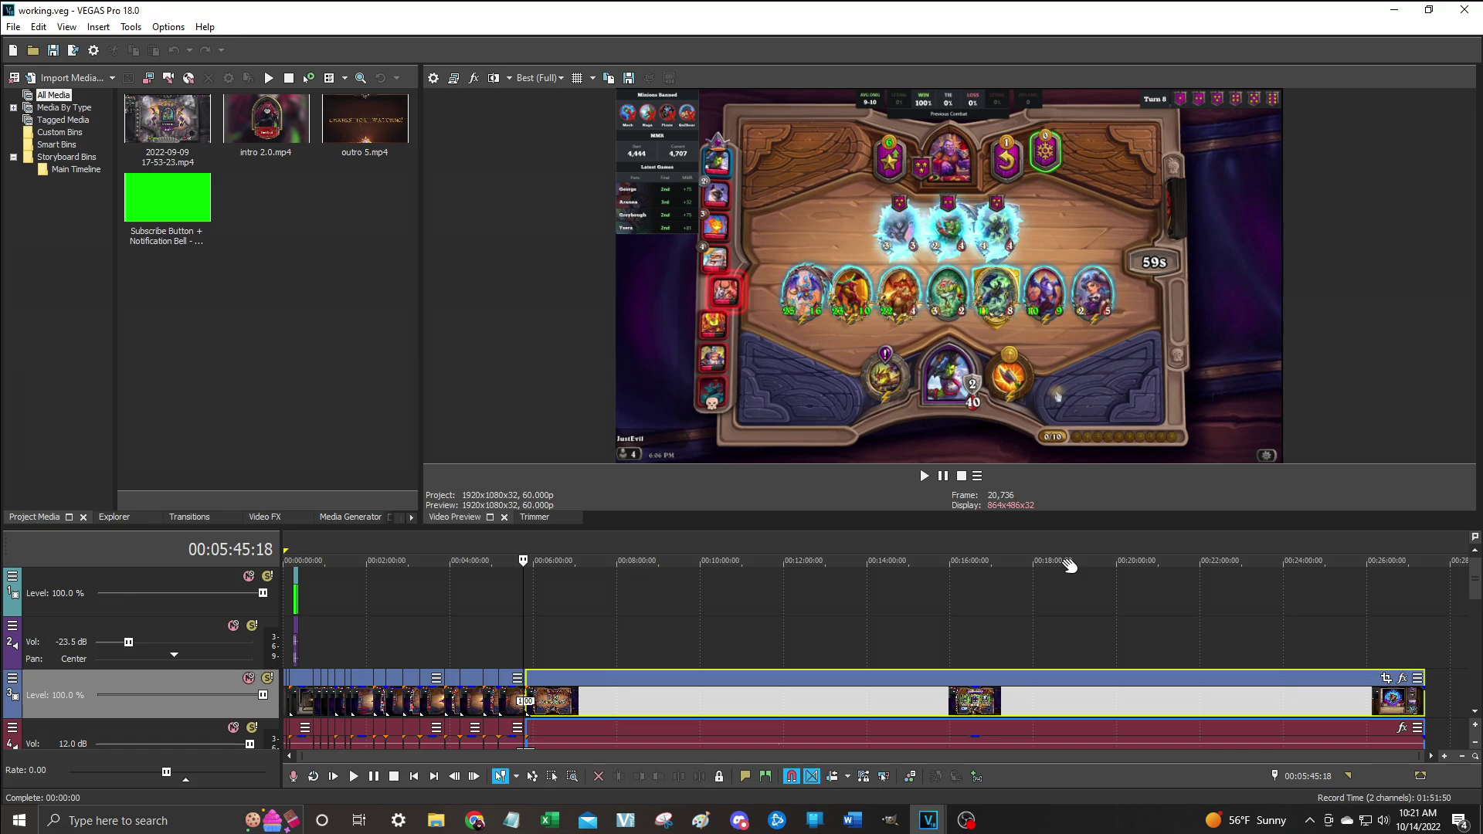
Select 00:00:00 to 00:00:25 on the timeline and open Render As.
click(537, 758)
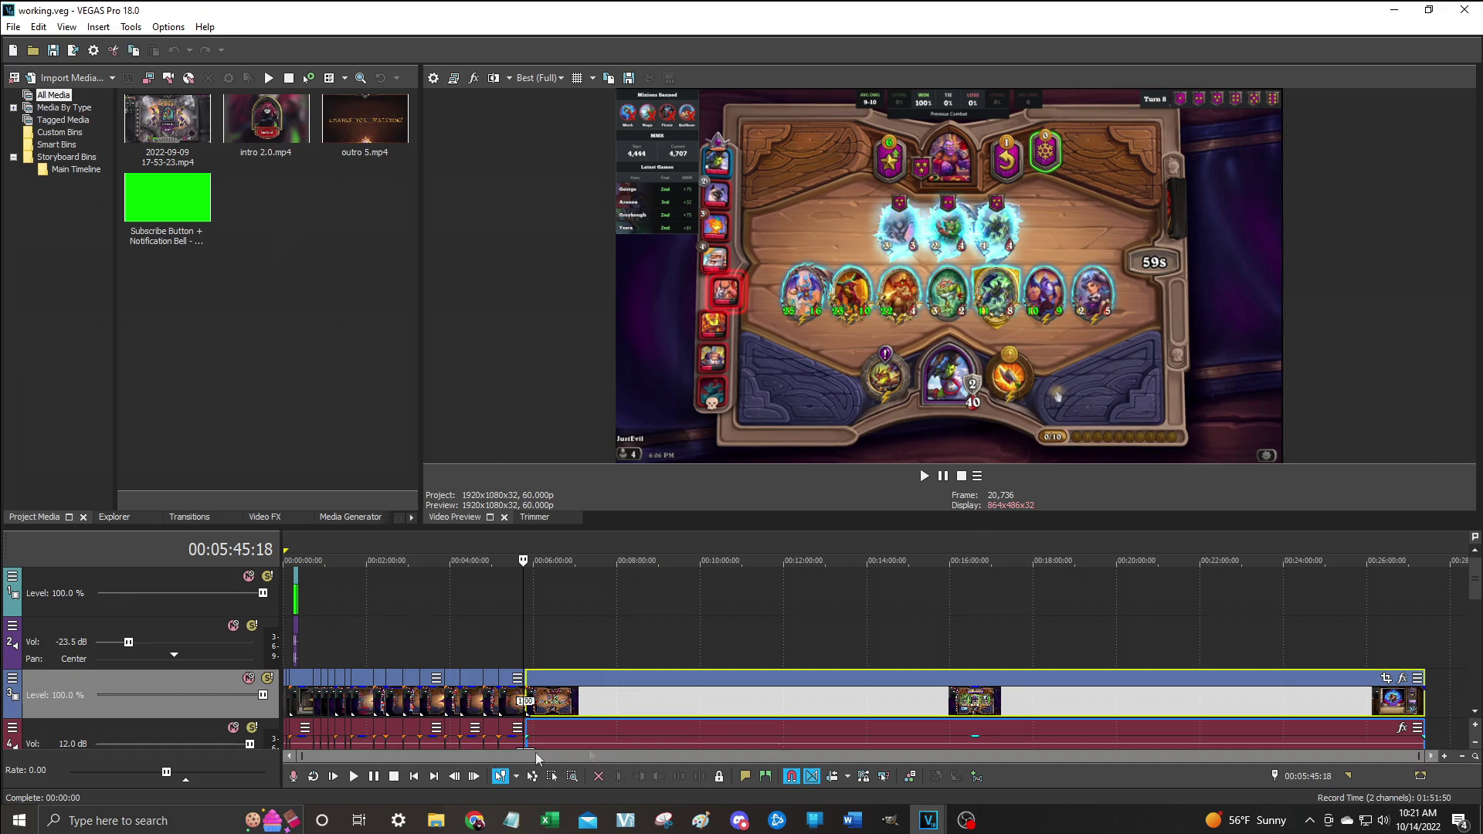
click(288, 645)
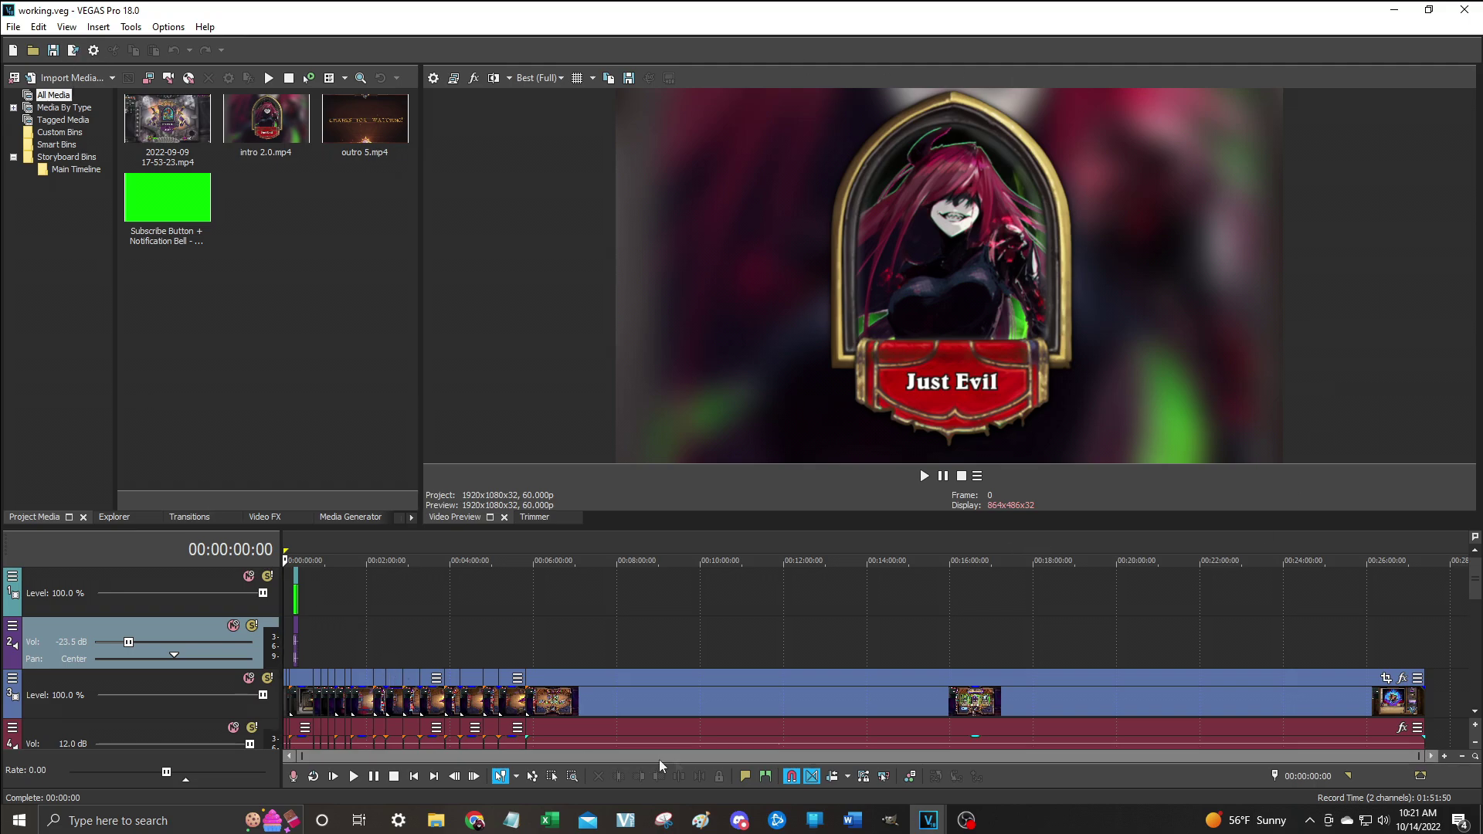
drag(1424, 756, 357, 761)
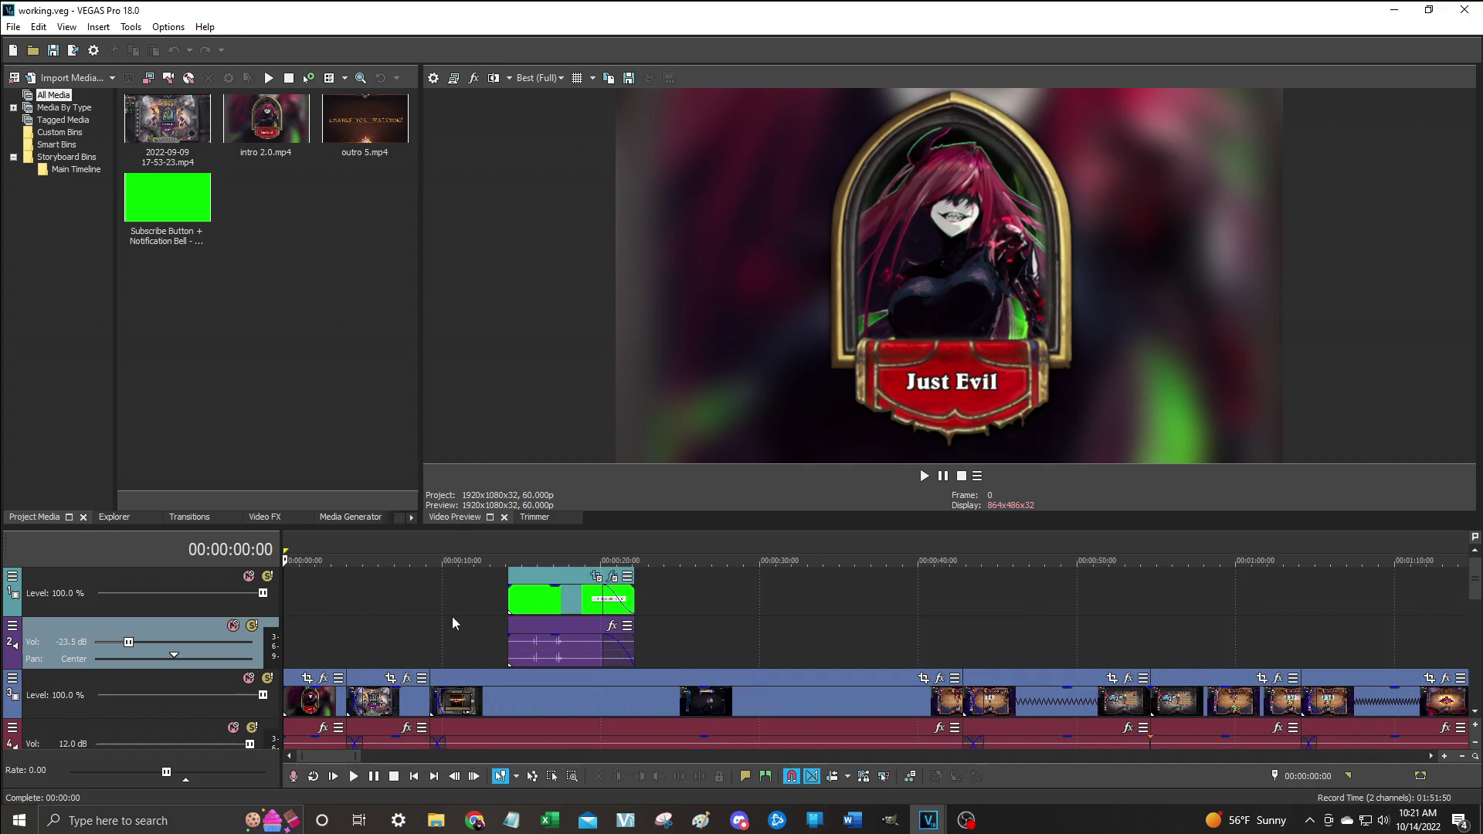
drag(681, 613, 105, 606)
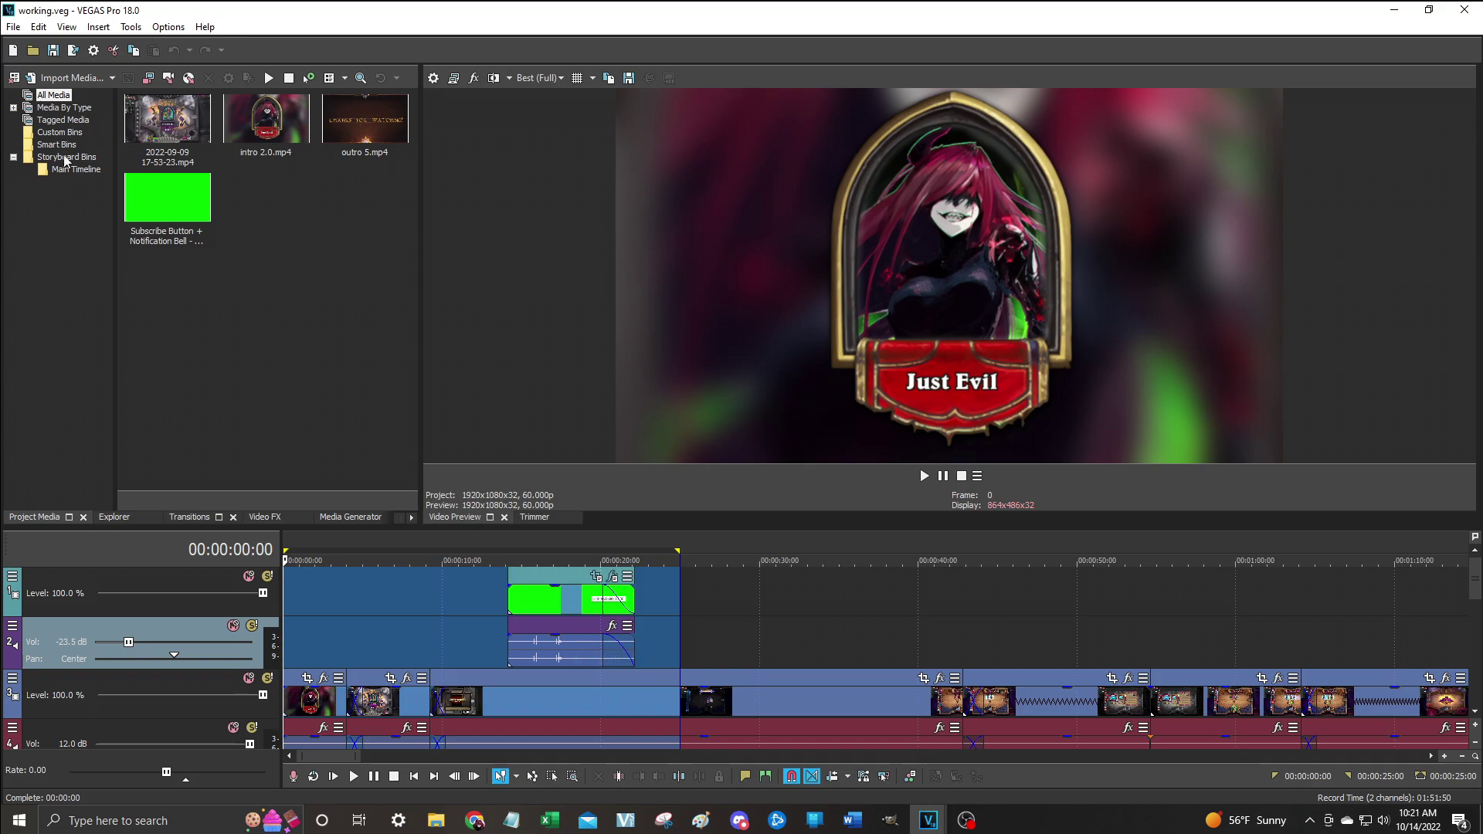
click(13, 26)
click(37, 163)
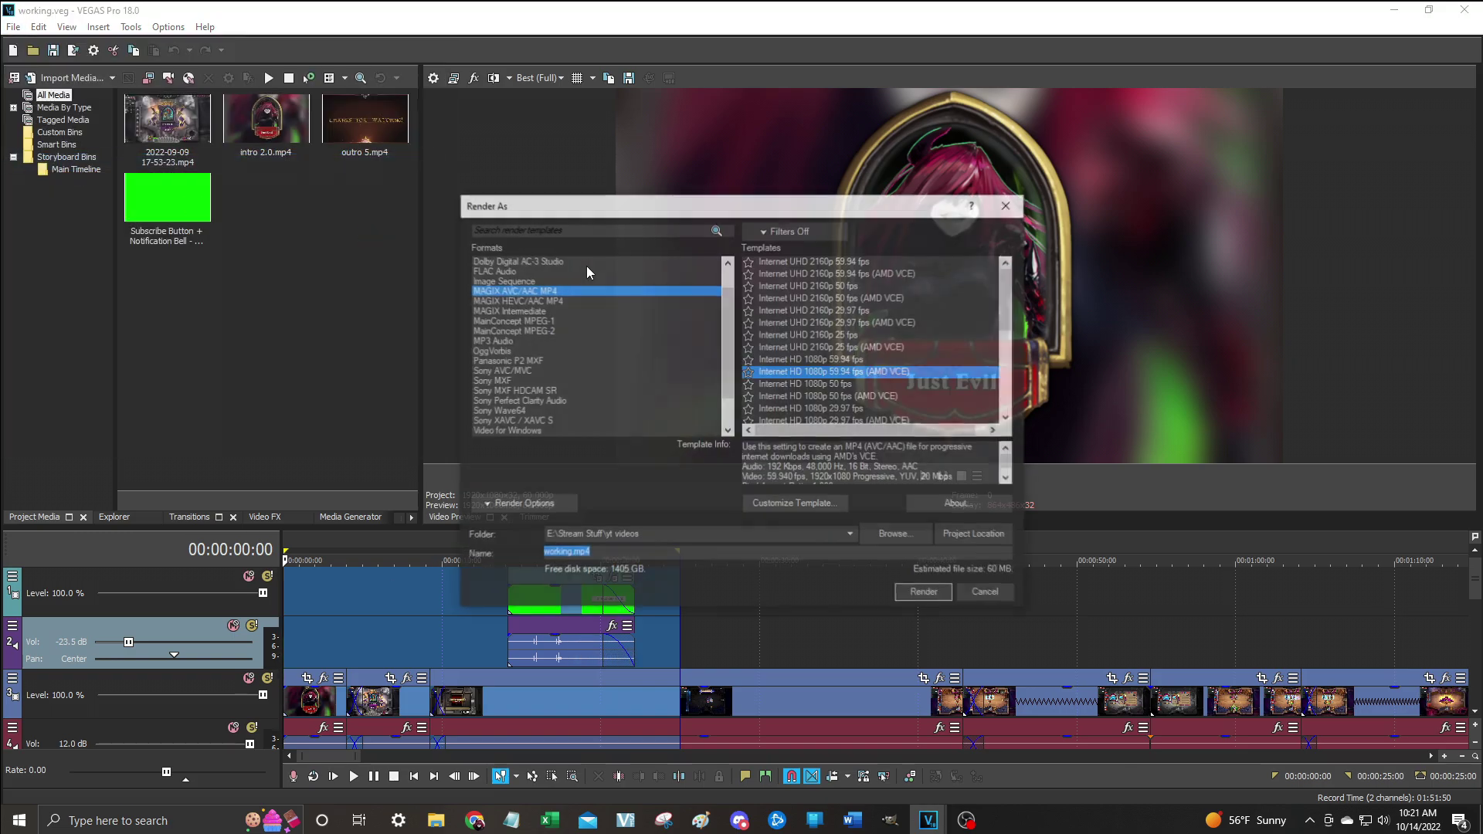
Start the 1080p MP4 render of working.mp4, cancel it, and close the project.
click(924, 596)
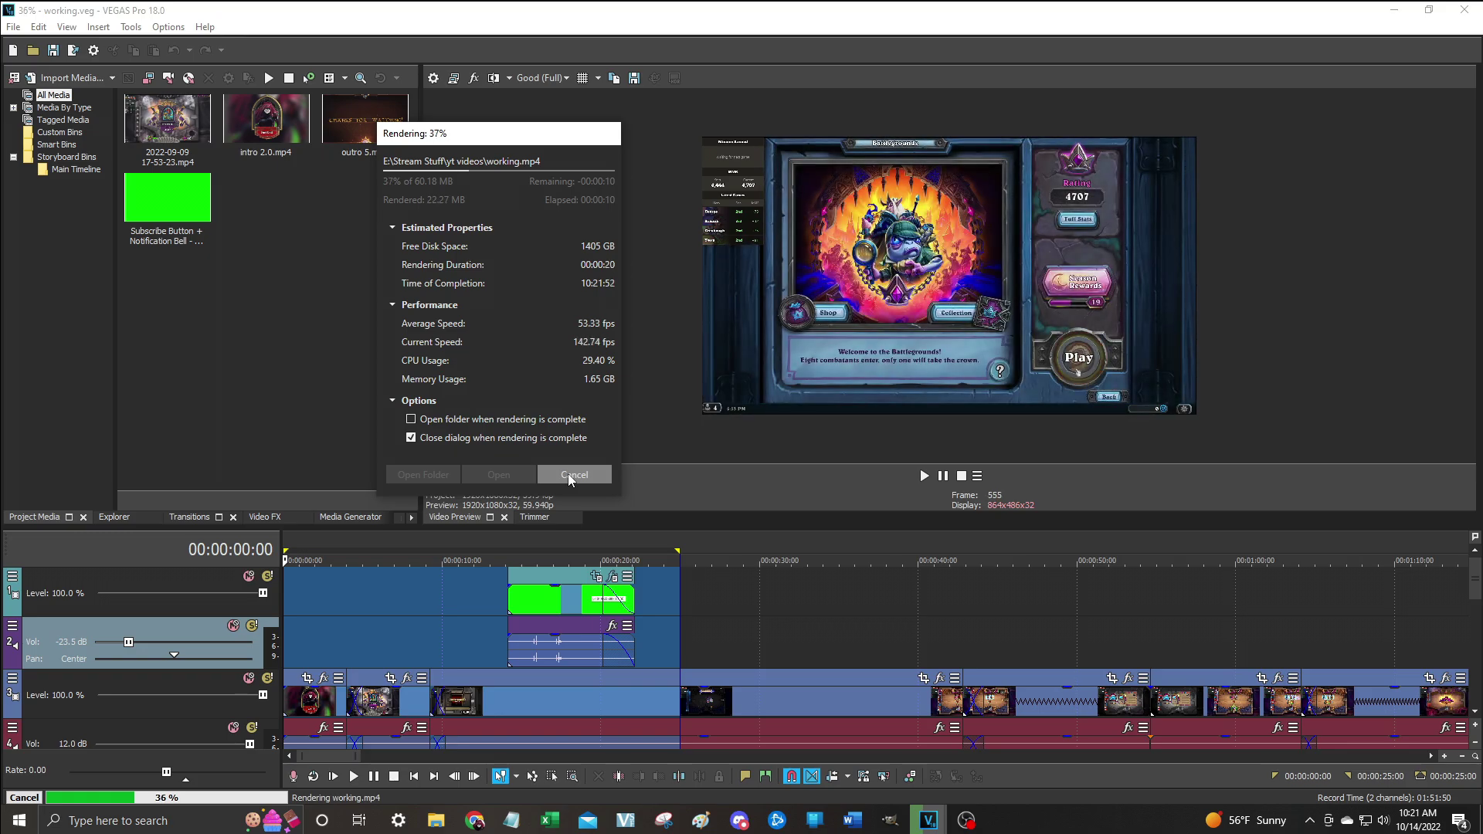
click(569, 474)
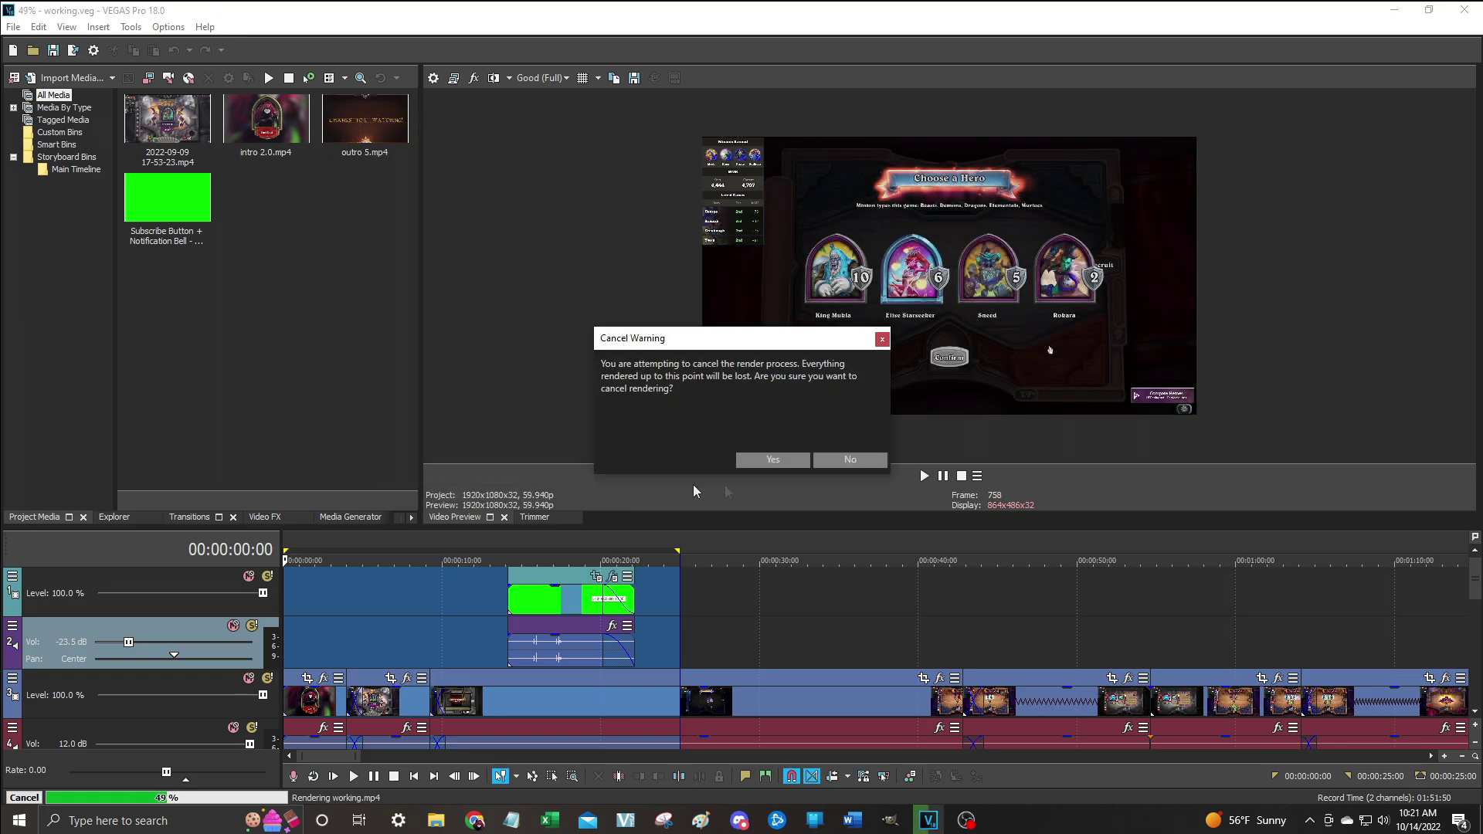
click(785, 457)
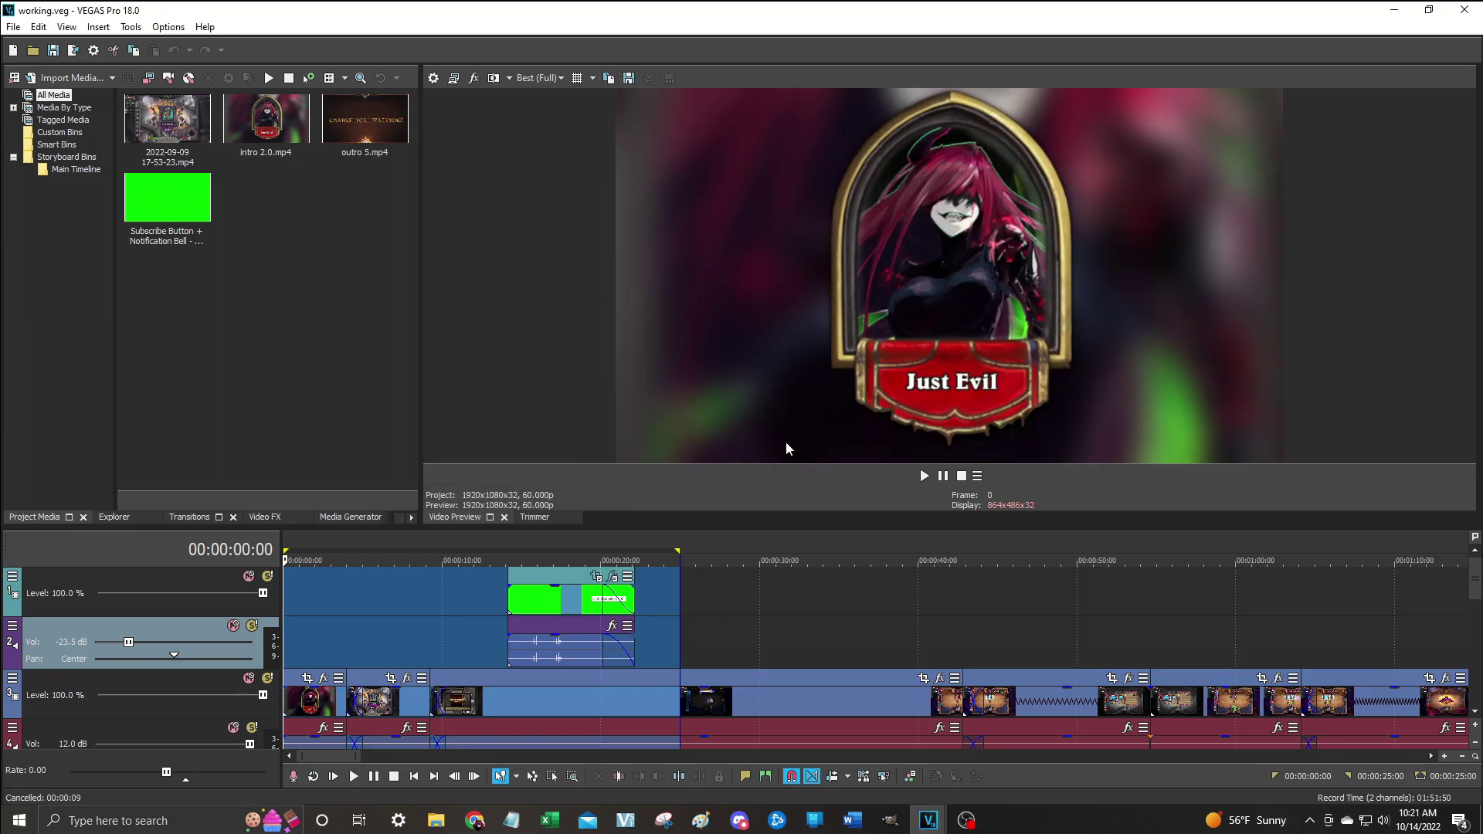
click(1469, 11)
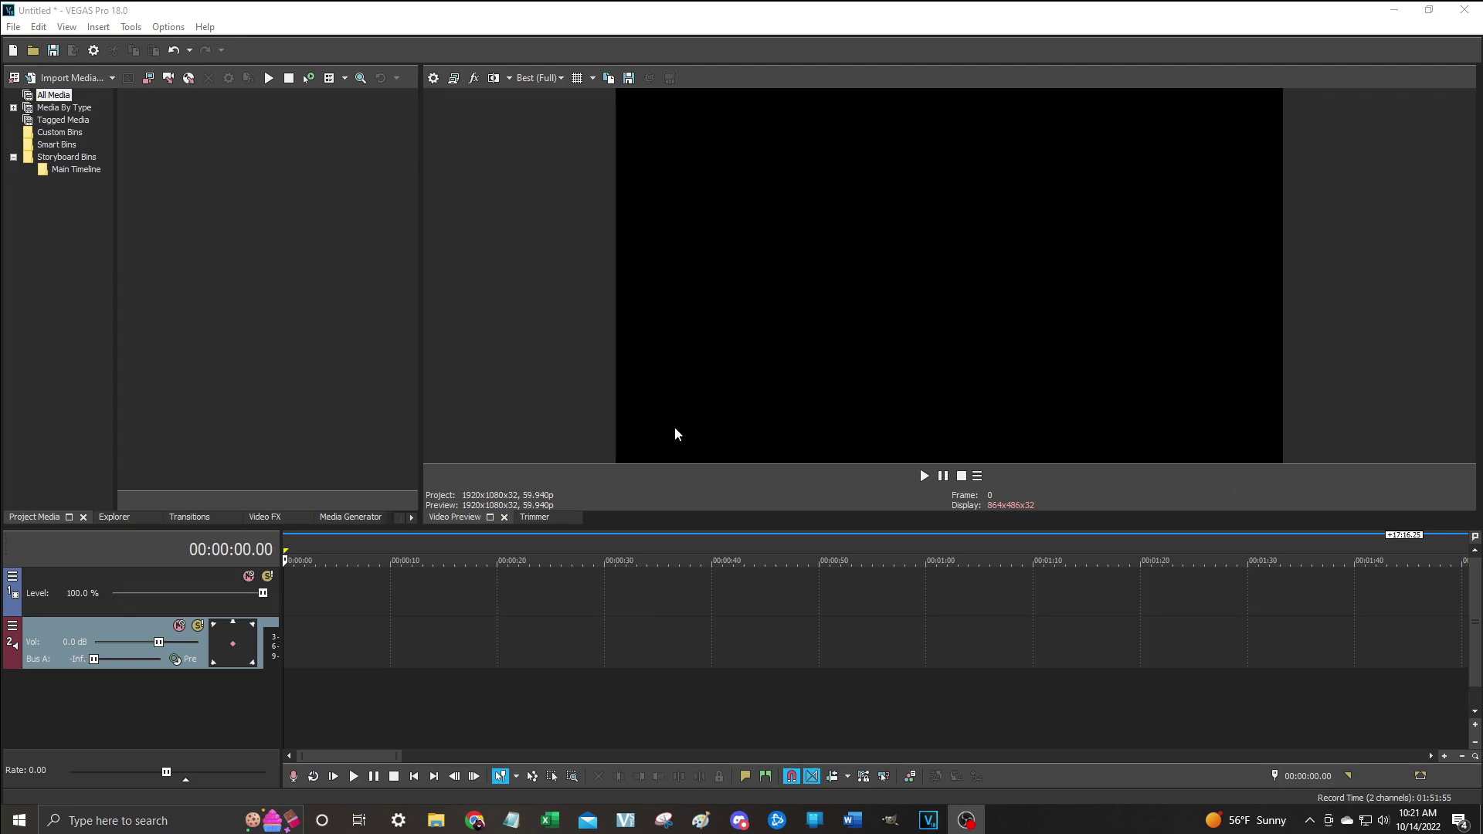
Open the yt videos folder from the File Explorer taskbar icon.
click(437, 821)
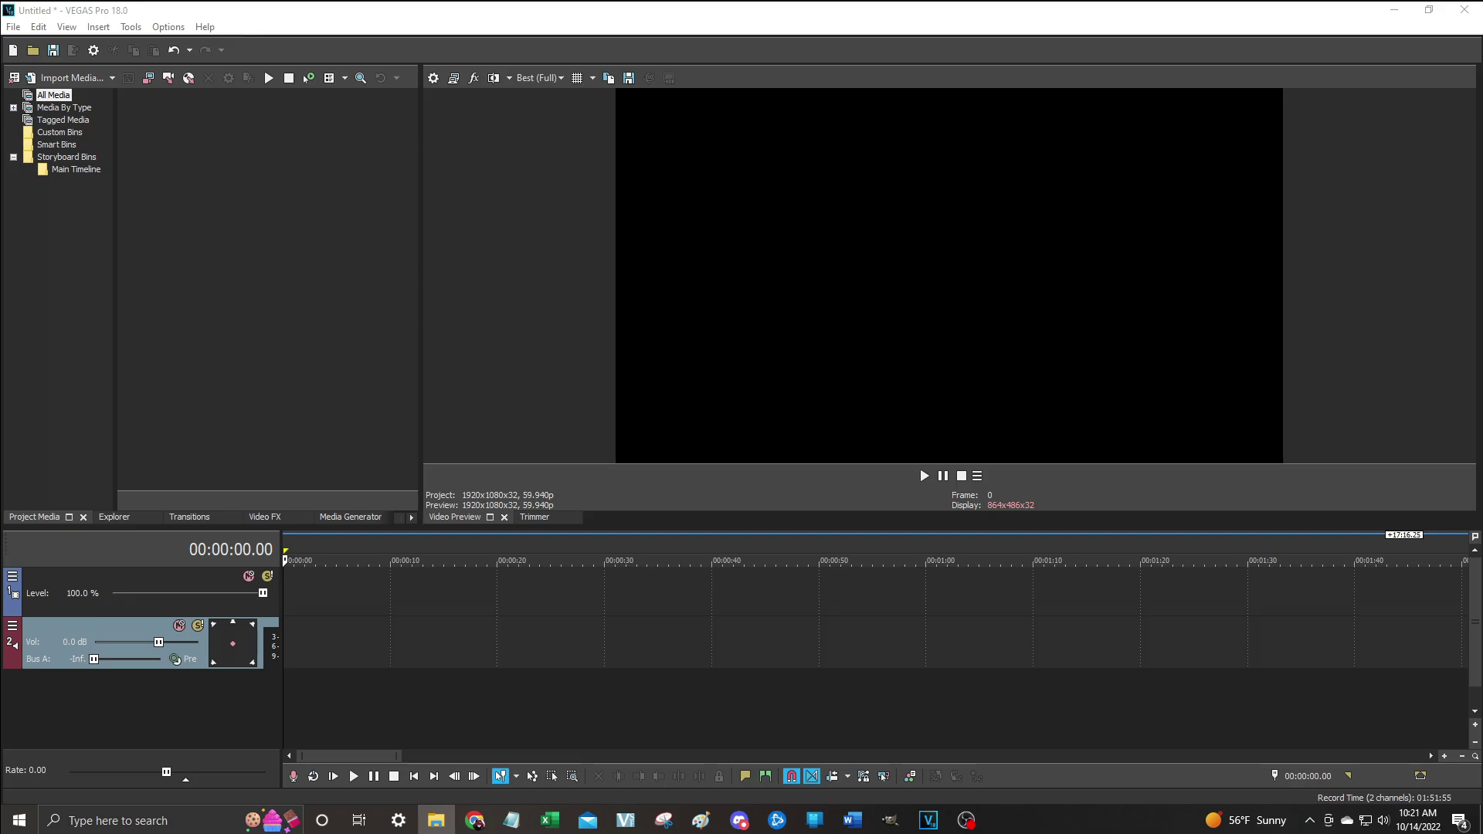
scroll(881, 386, down, 2)
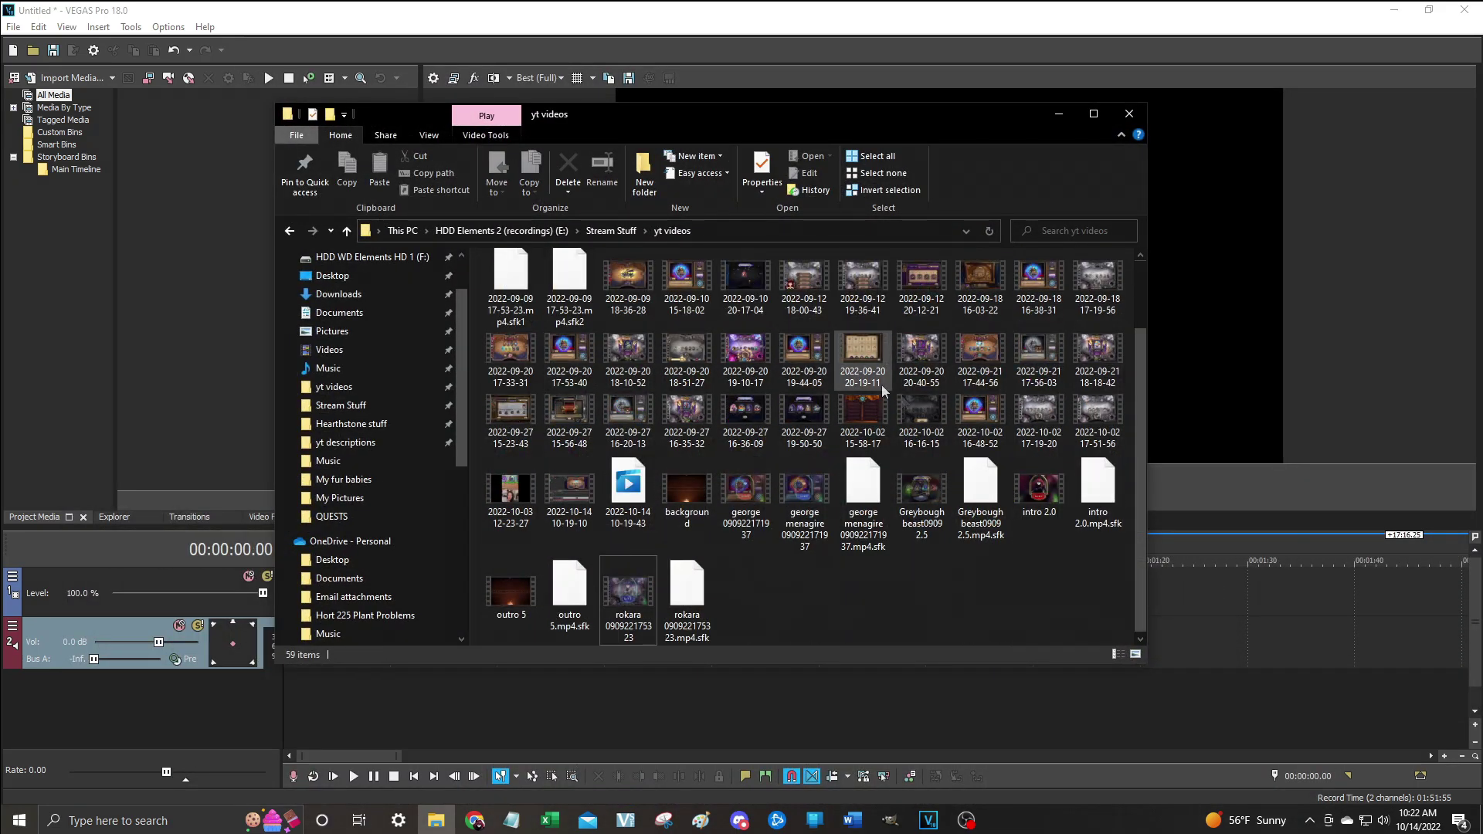
Play the rokara video, skim it to near the end, then close the player.
double_click(629, 605)
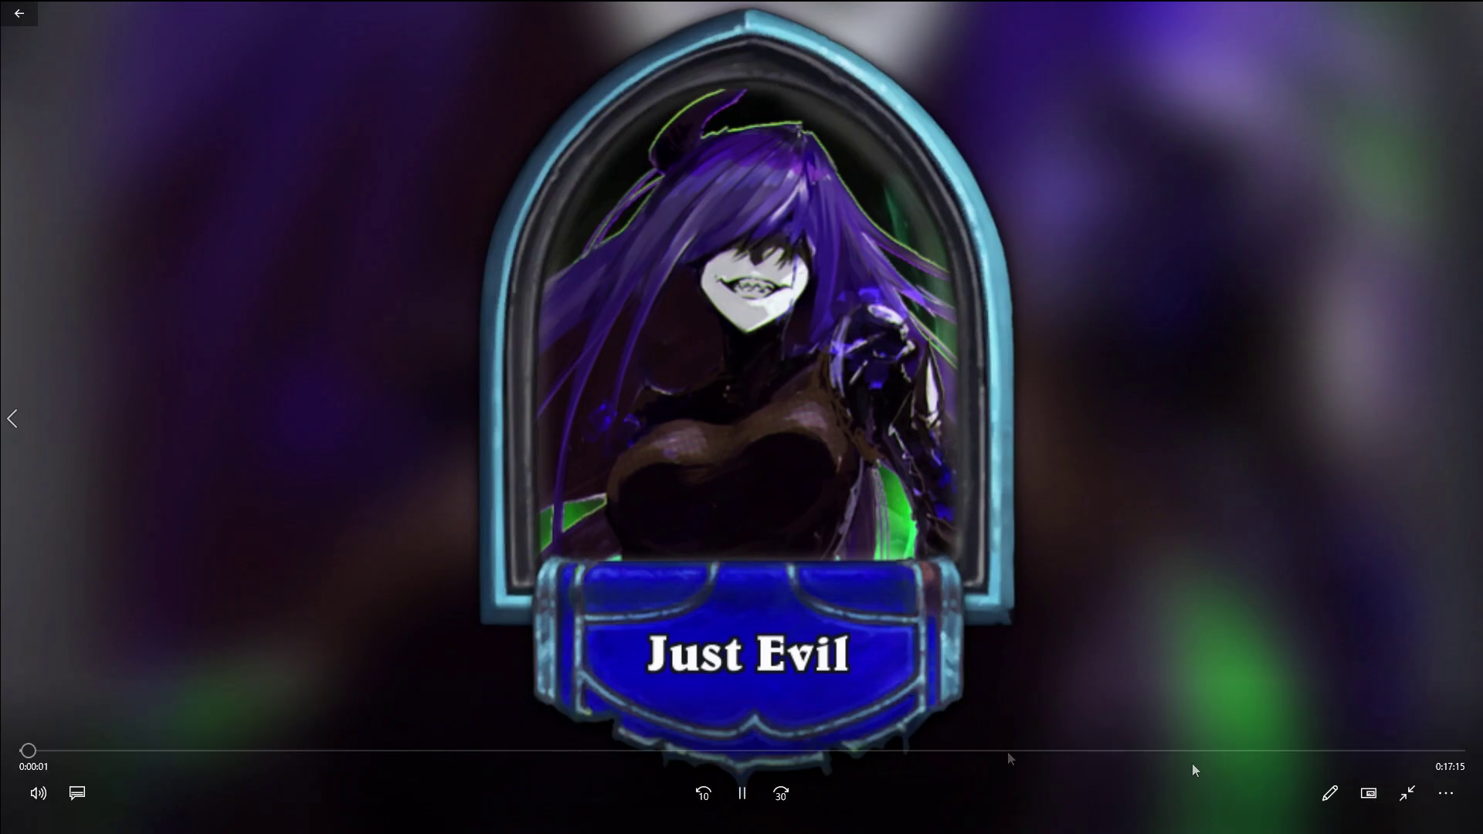
drag(133, 752, 542, 751)
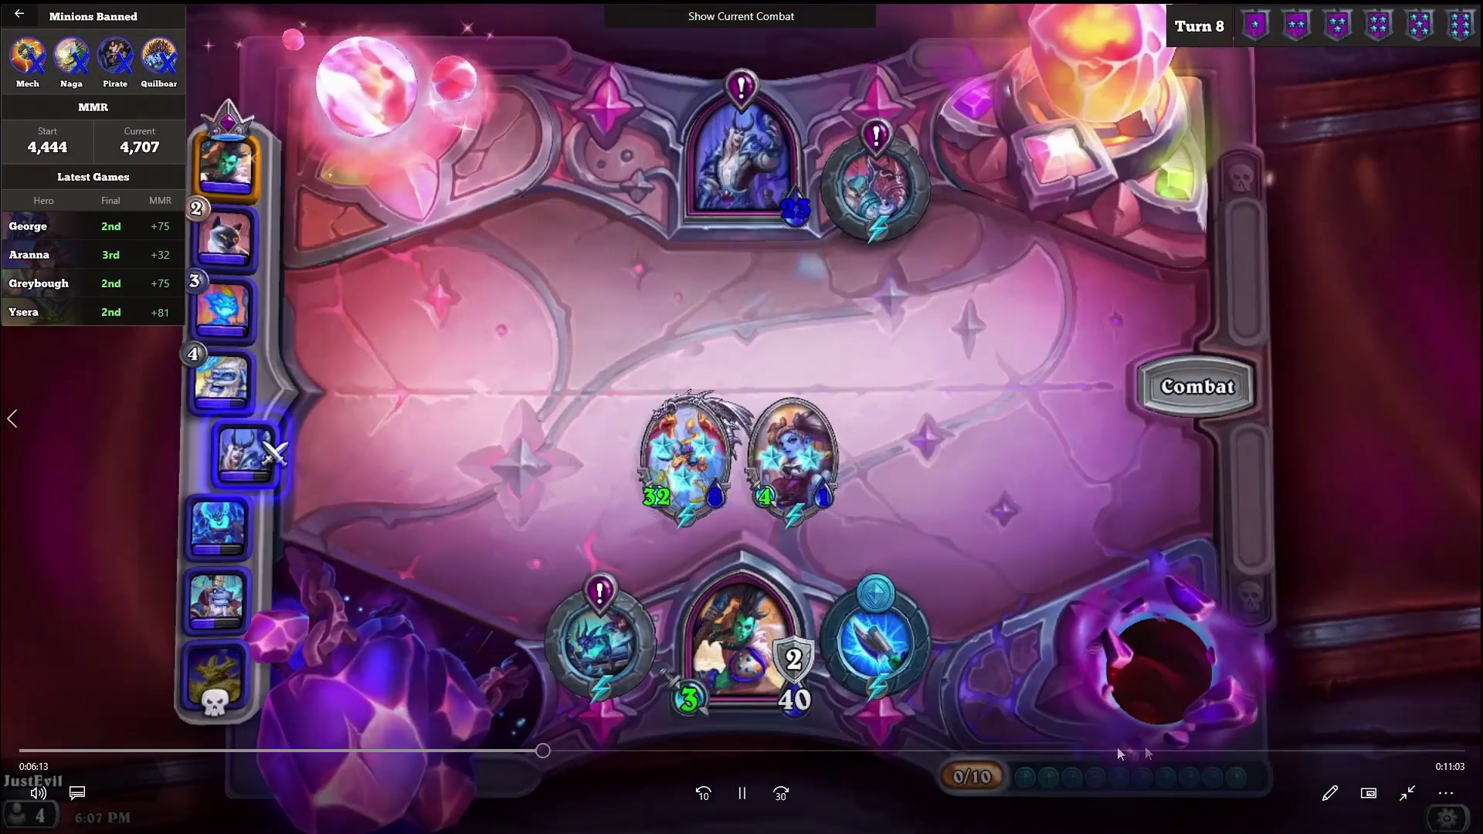
drag(1118, 752, 1396, 752)
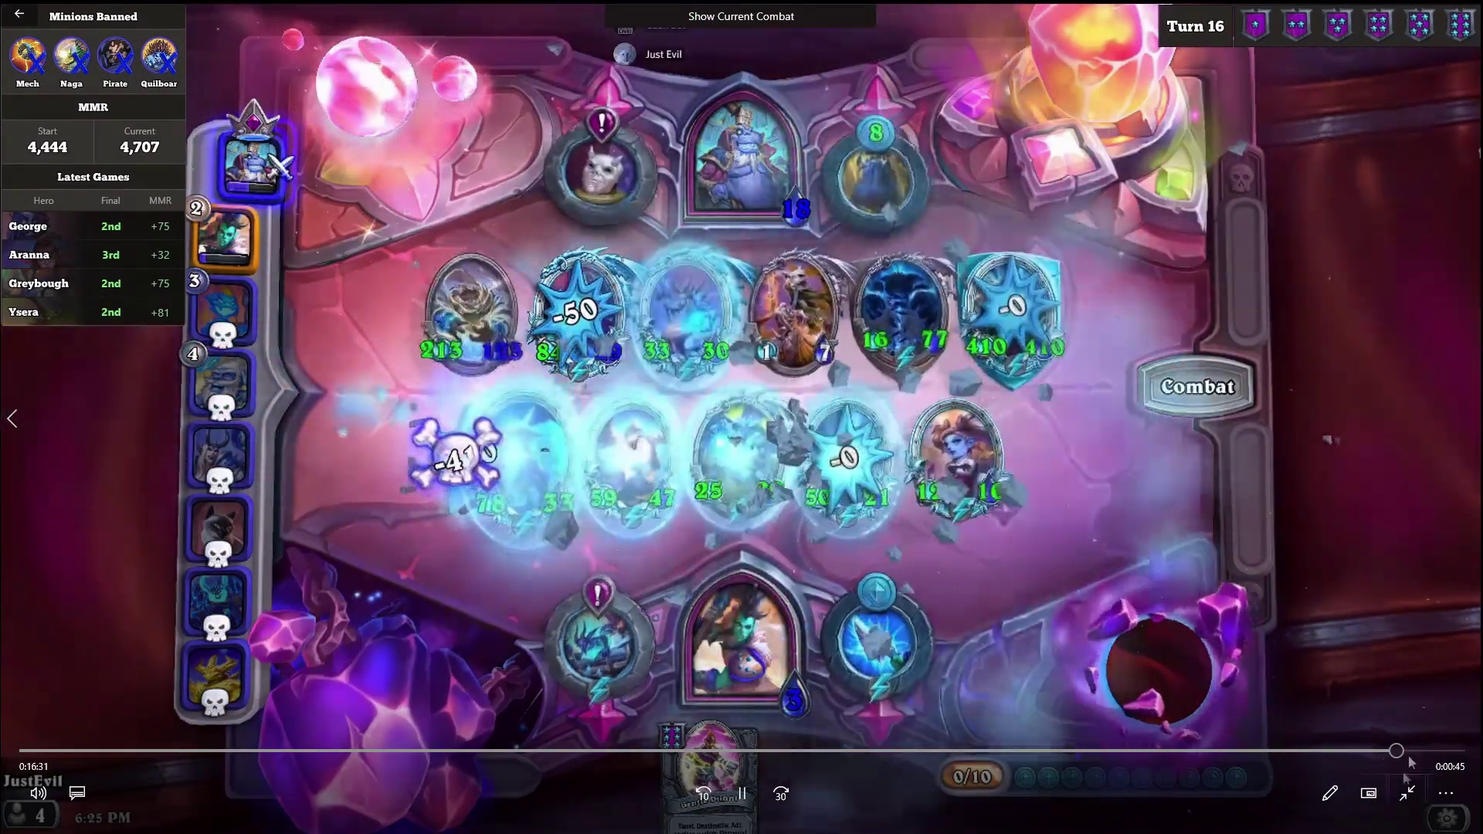
click(1407, 793)
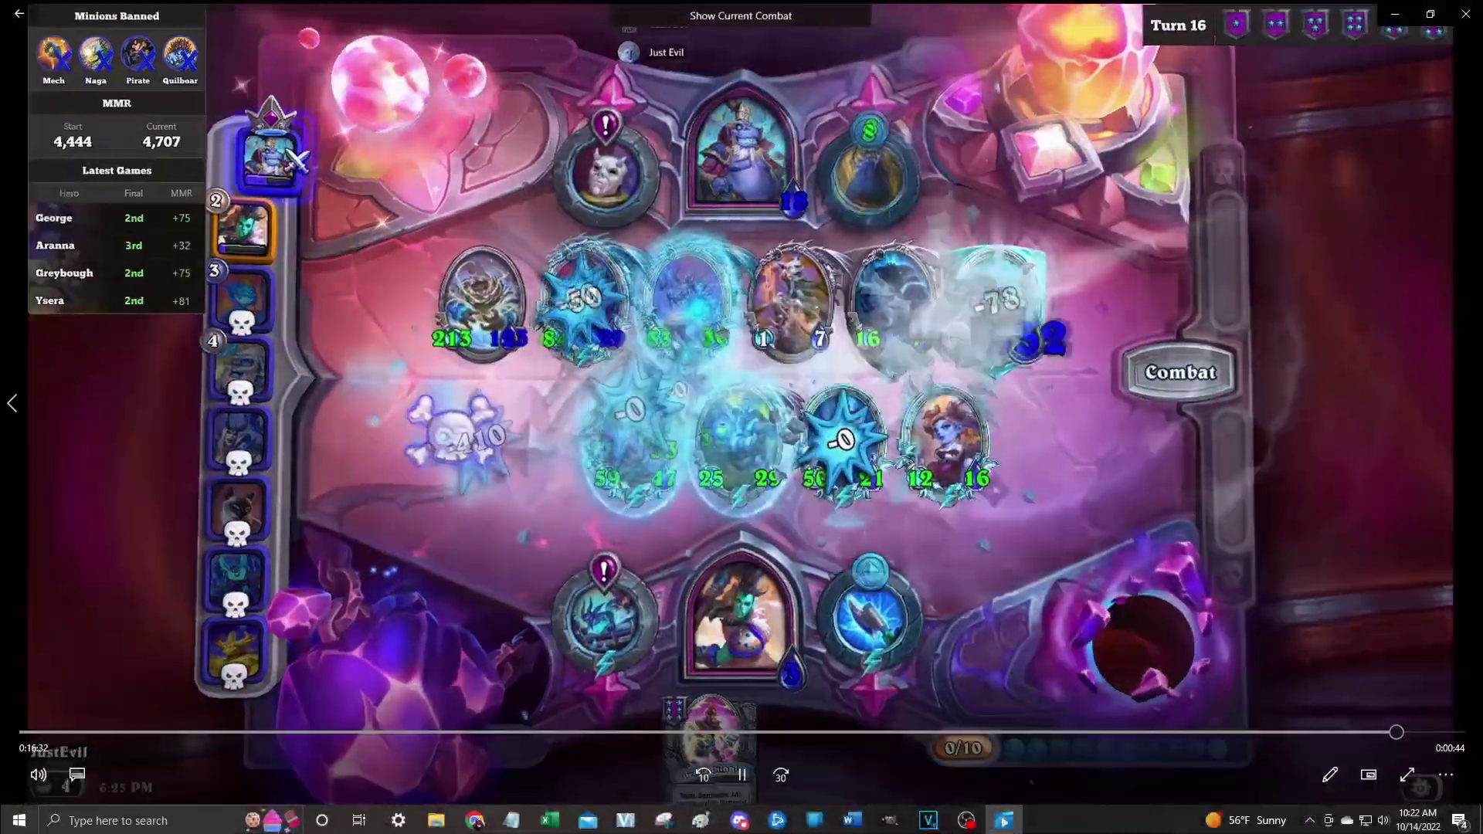
key(alt+F4)
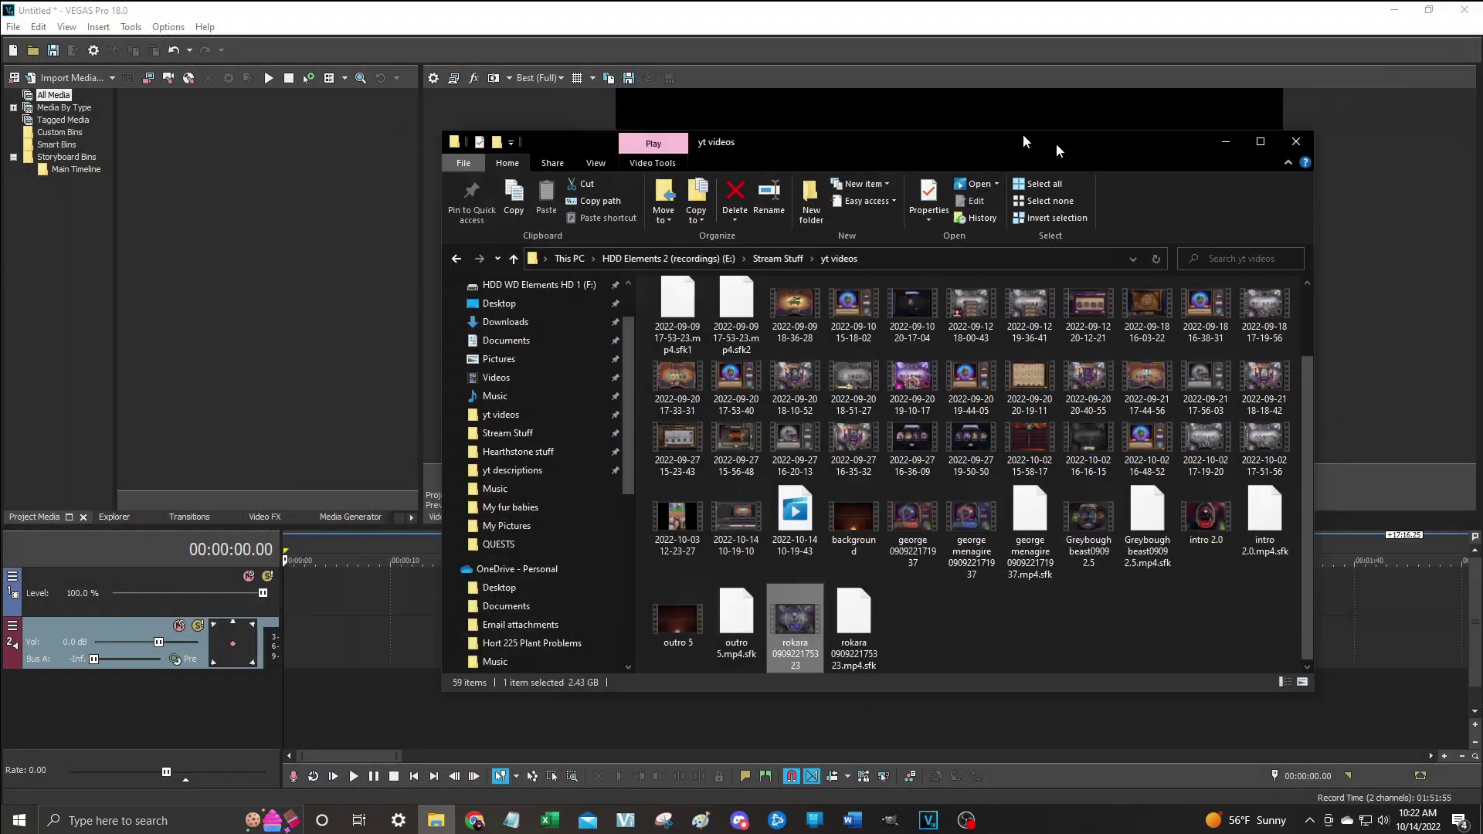
Import the rokara MP4 into Project Media and place it at 00:00:00.
click(1059, 113)
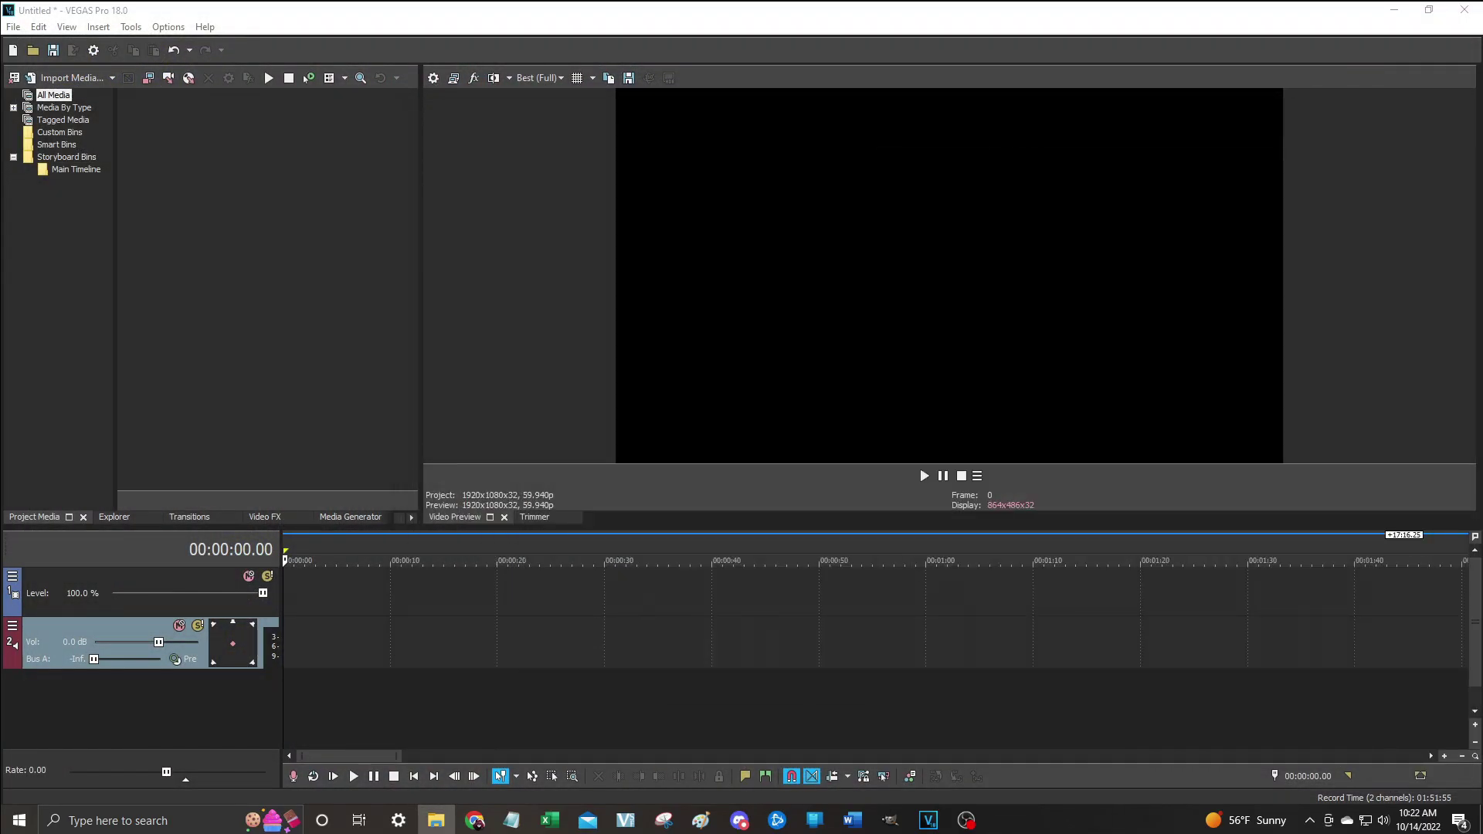
drag(1125, 408, 250, 315)
drag(164, 217, 164, 217)
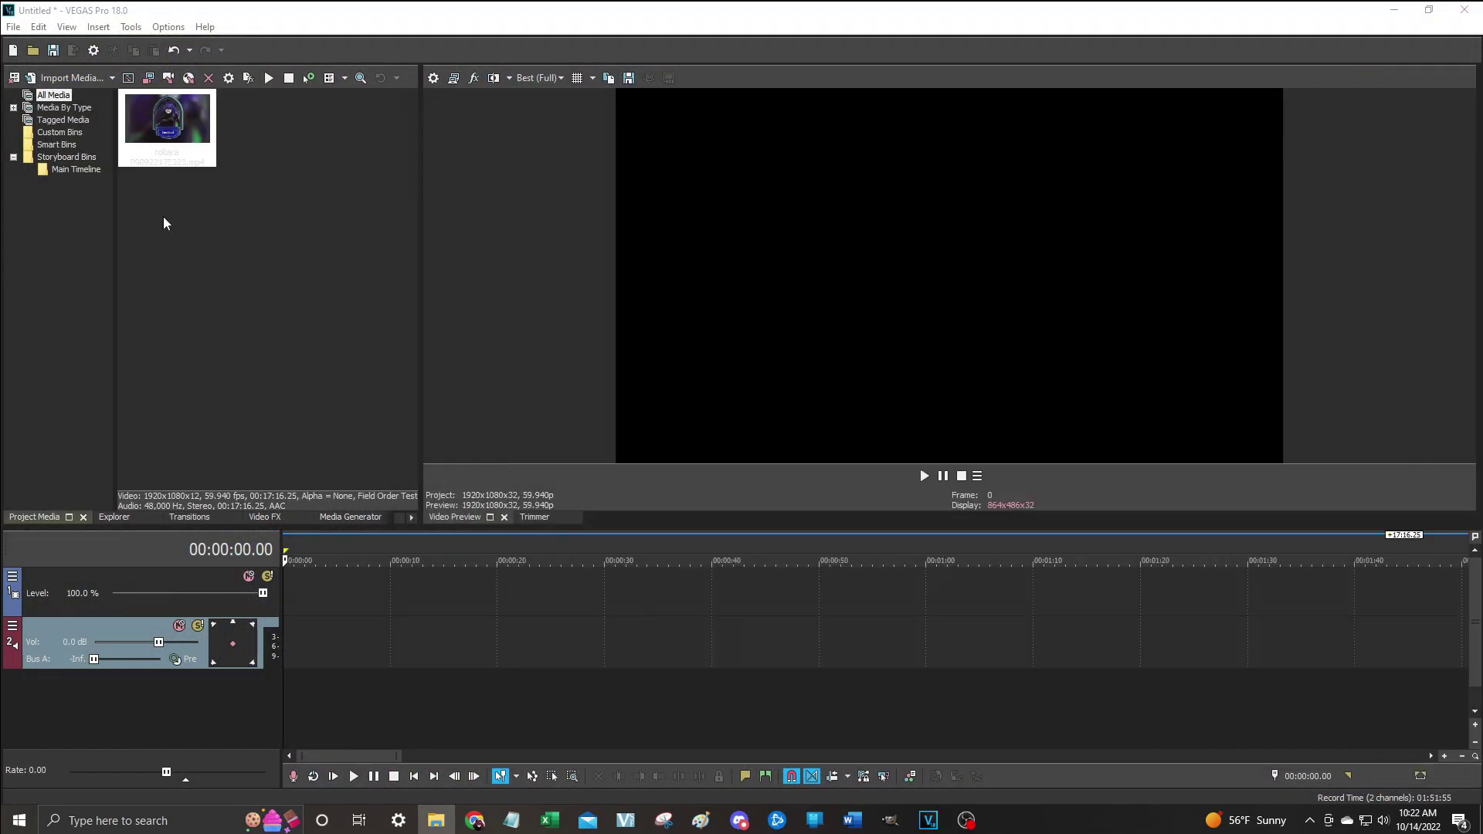
drag(167, 122, 303, 623)
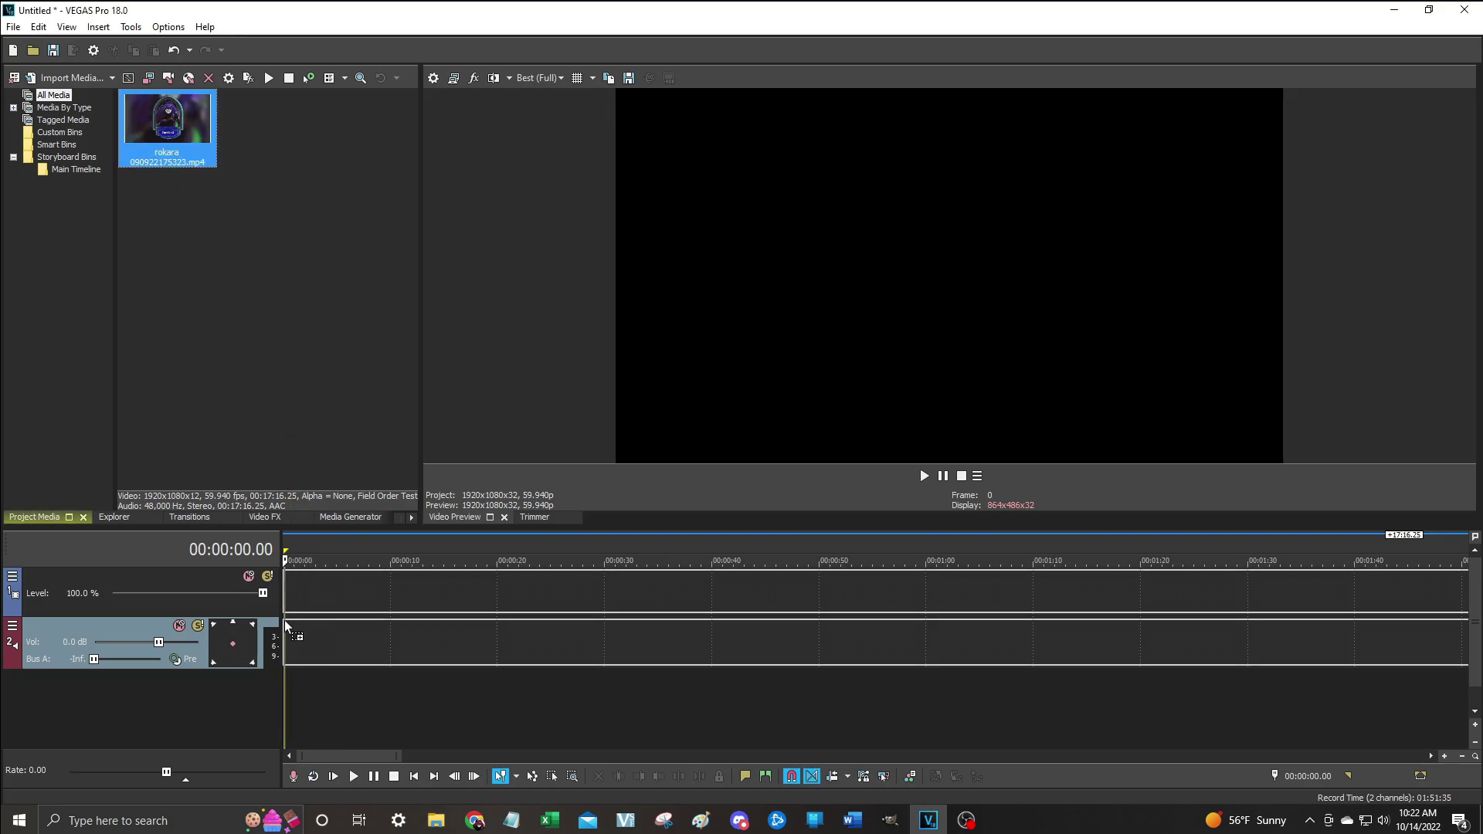
drag(302, 623, 284, 621)
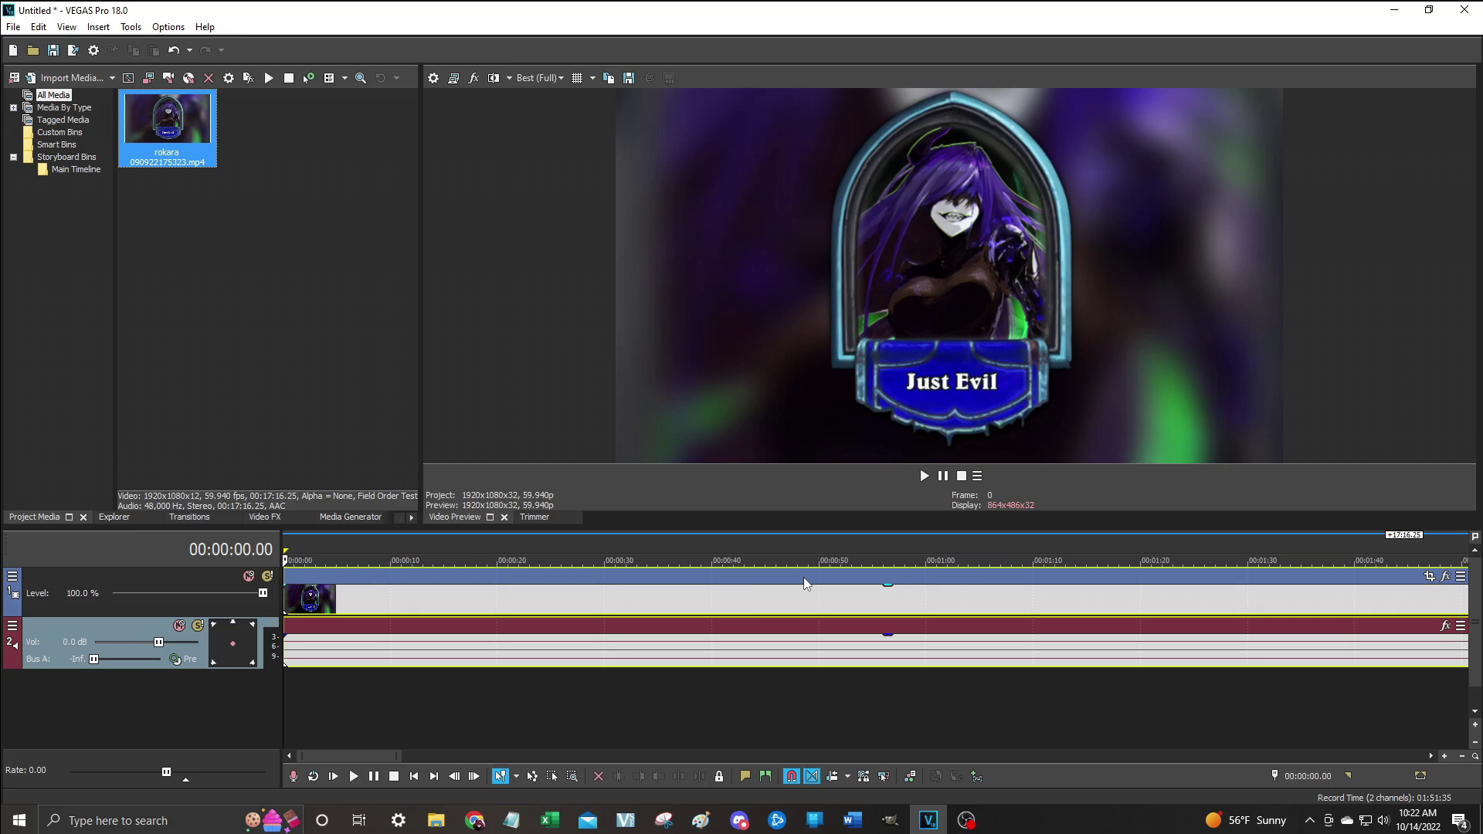
click(14, 26)
click(42, 163)
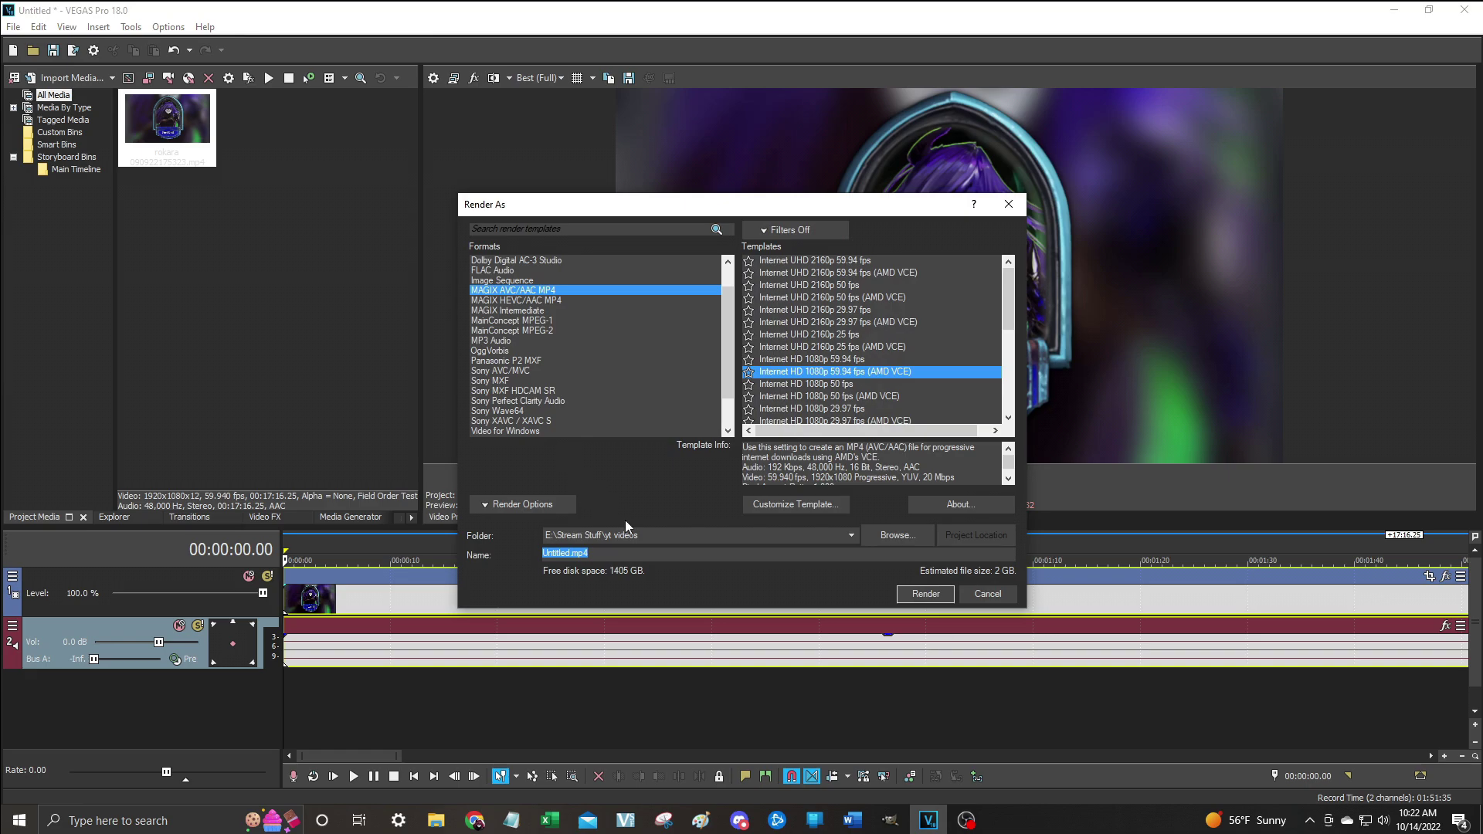
click(879, 534)
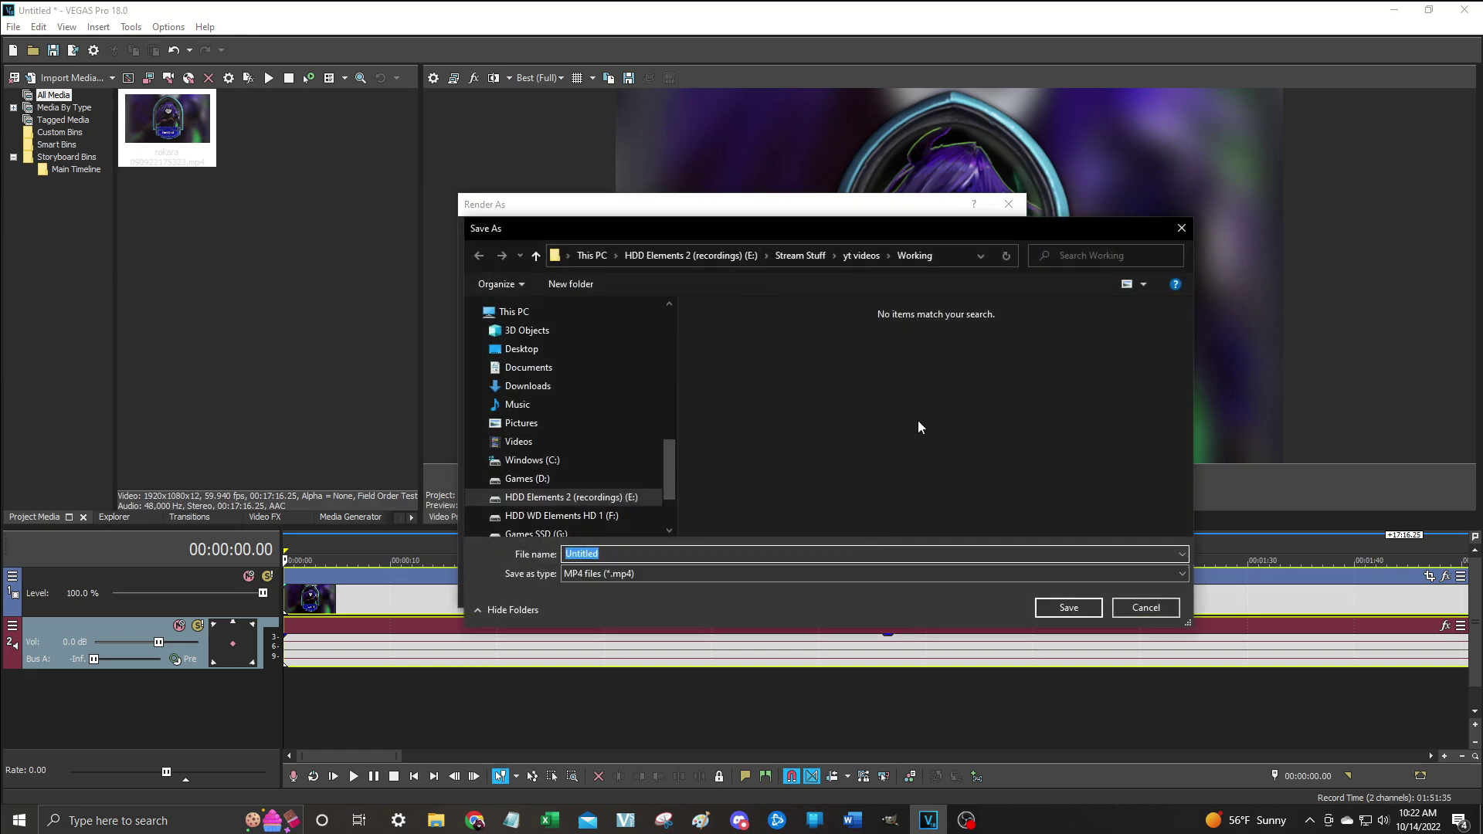
click(876, 263)
scroll(900, 499, down, 5)
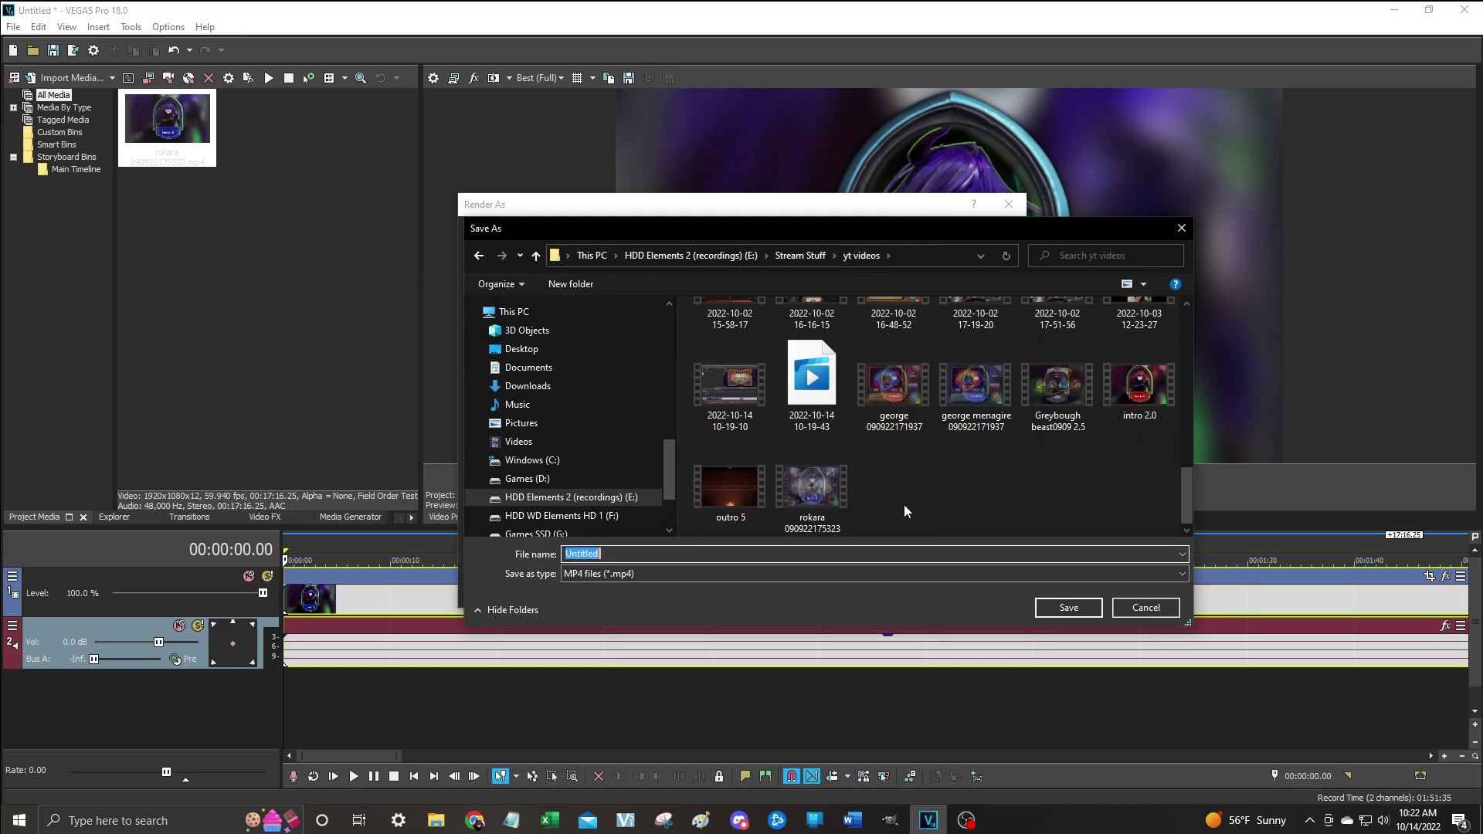
click(838, 527)
click(703, 561)
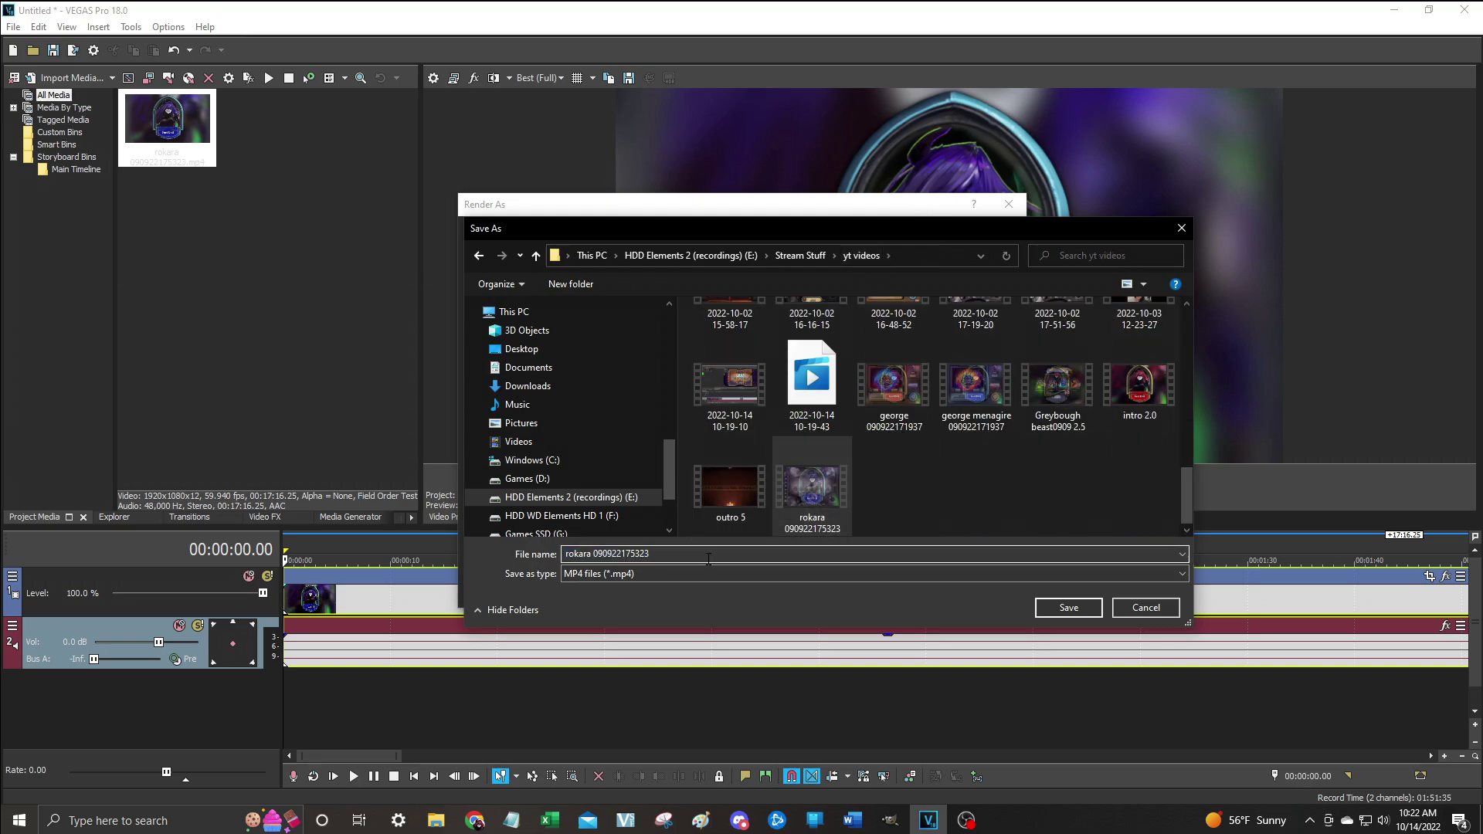
double_click(709, 558)
key(BackSpace)
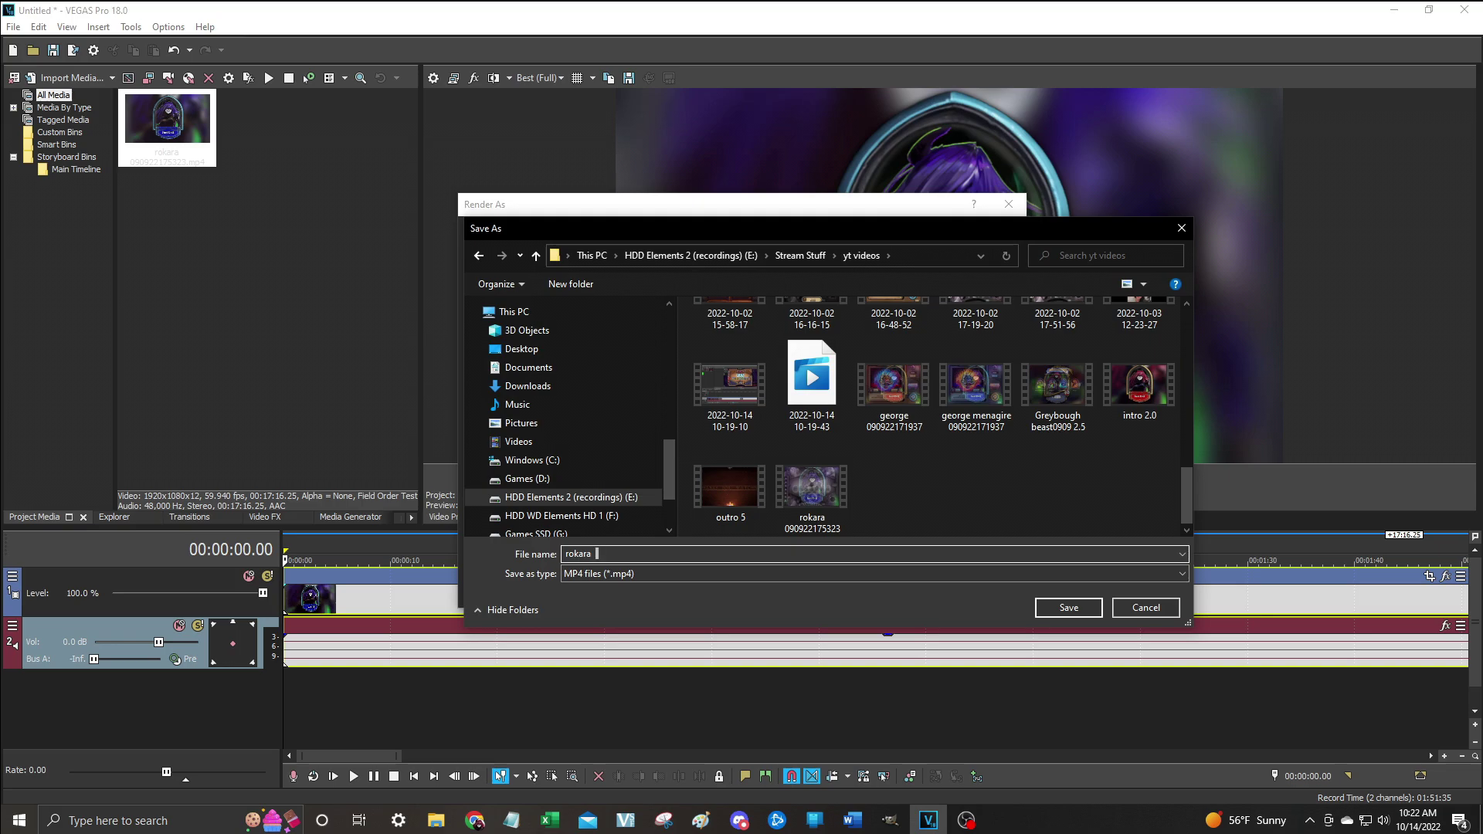
text(09092217)
text(5323)
text(2)
key(Return)
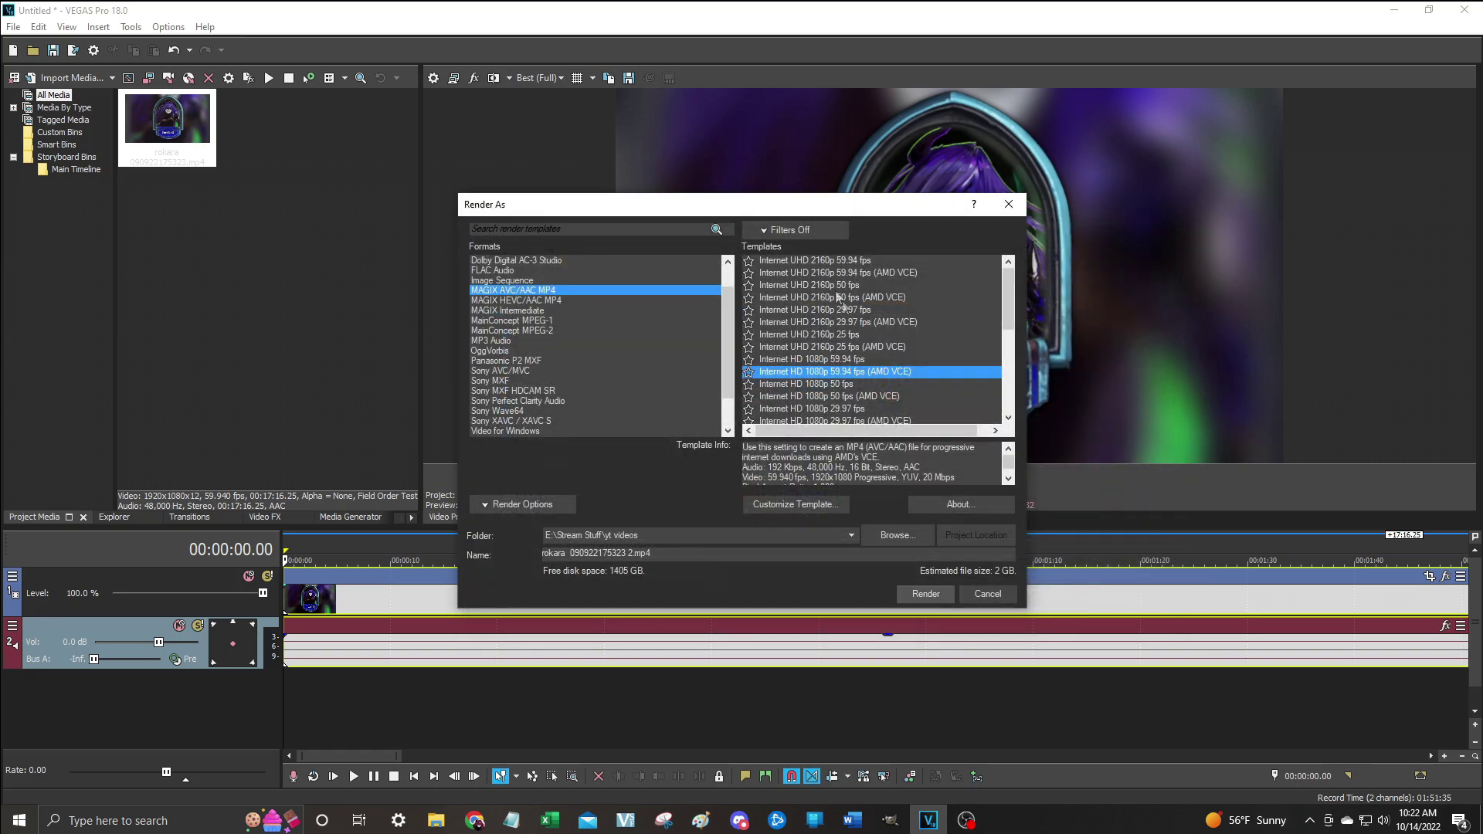
Start the render with the MAGIX AVC/AAC MP4 Internet HD 1080p 59.94 fps template.
click(925, 594)
drag(423, 145, 438, 124)
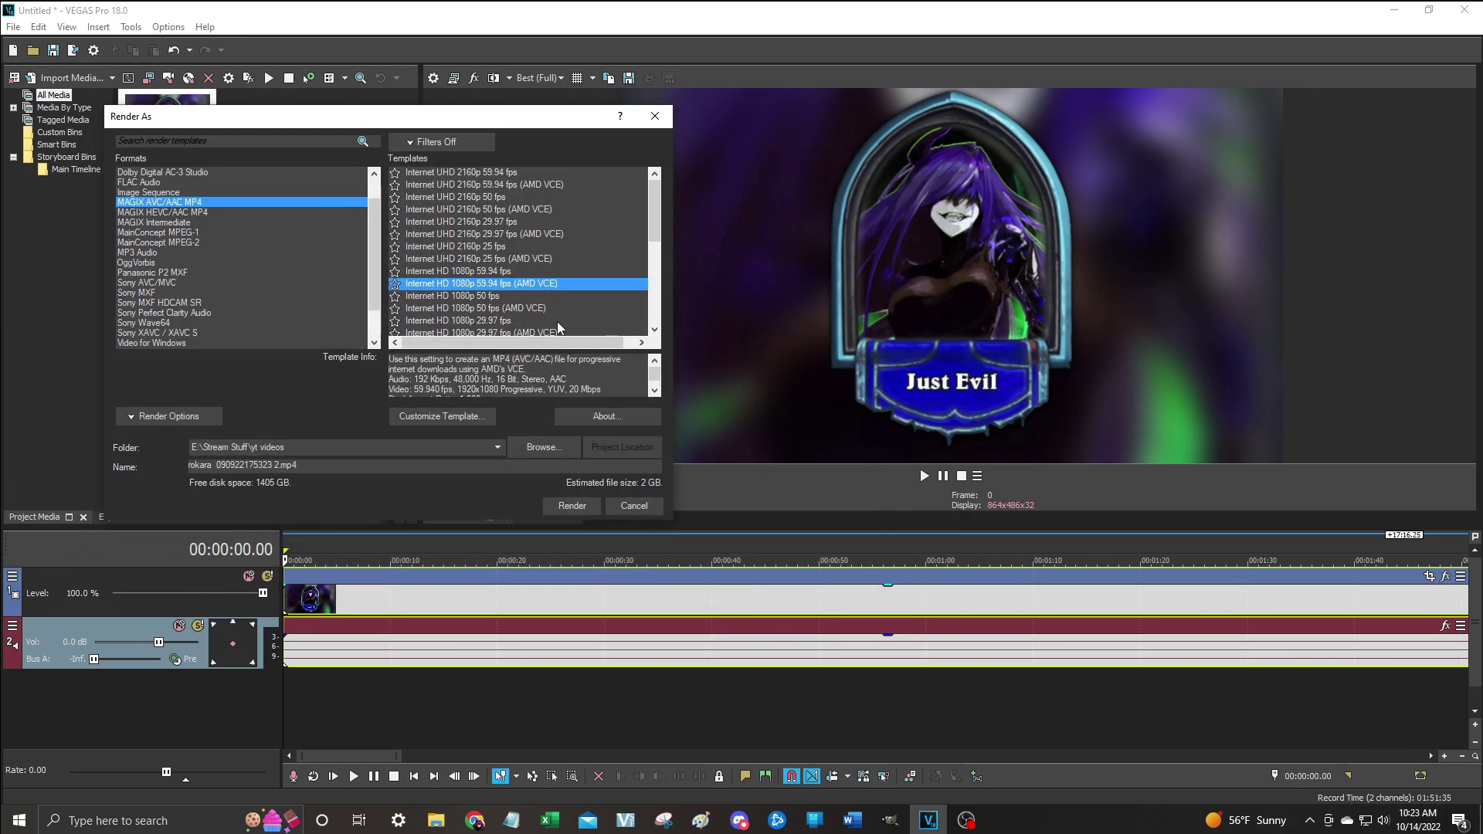
click(569, 506)
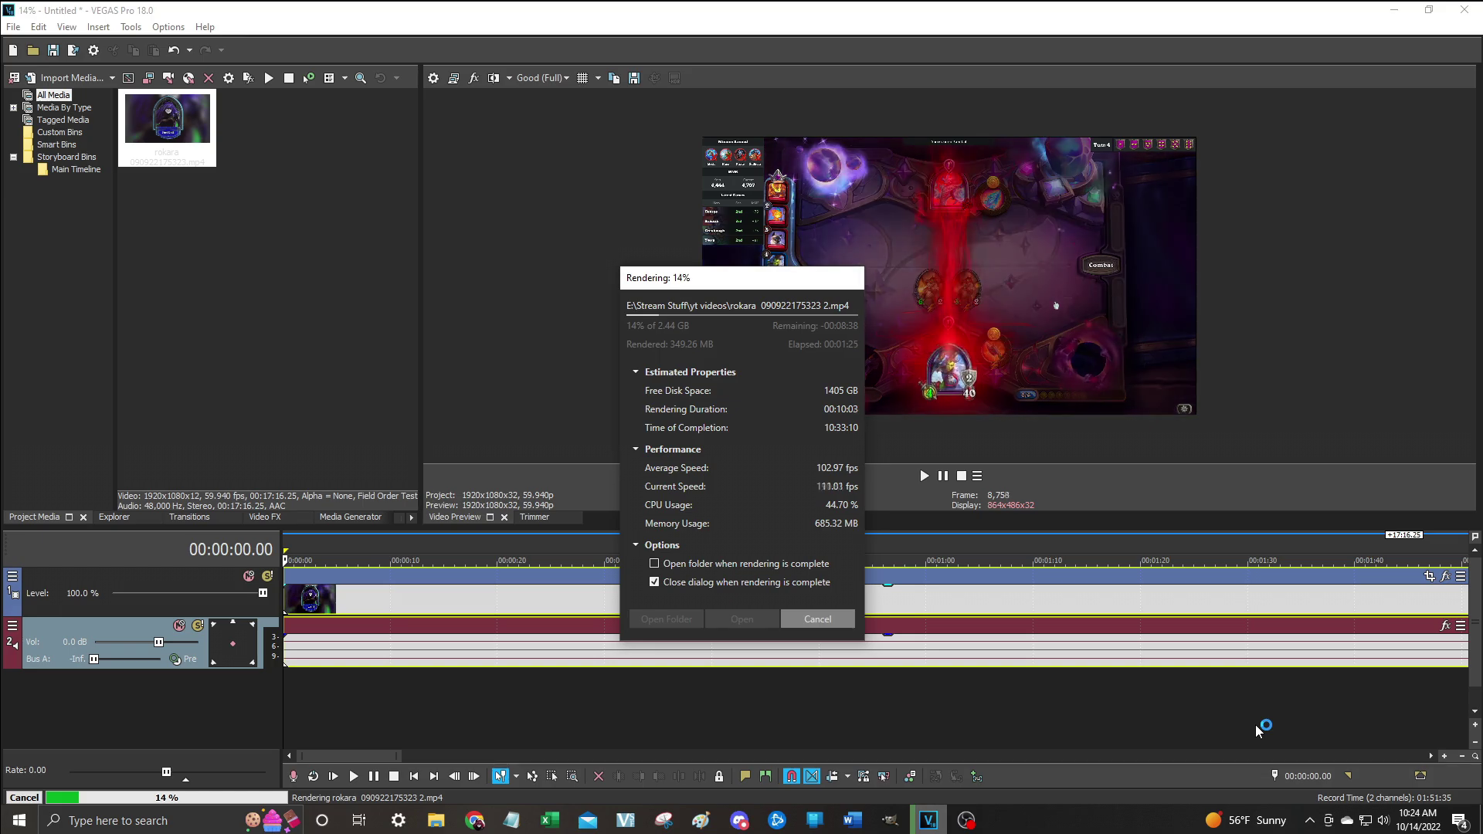
Move the Rendering progress dialog aside to watch the correctly coloured preview.
drag(751, 288, 553, 131)
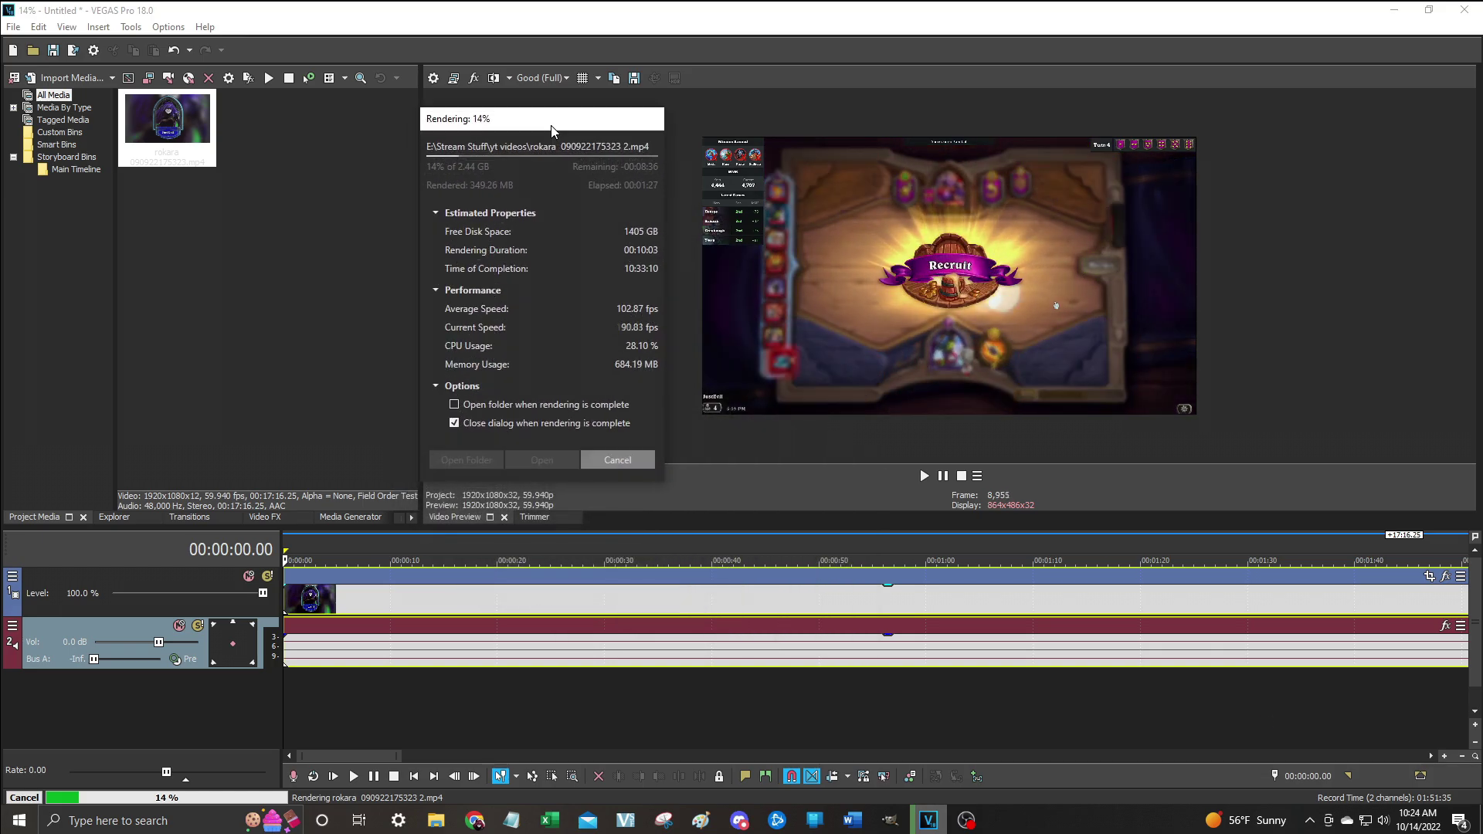